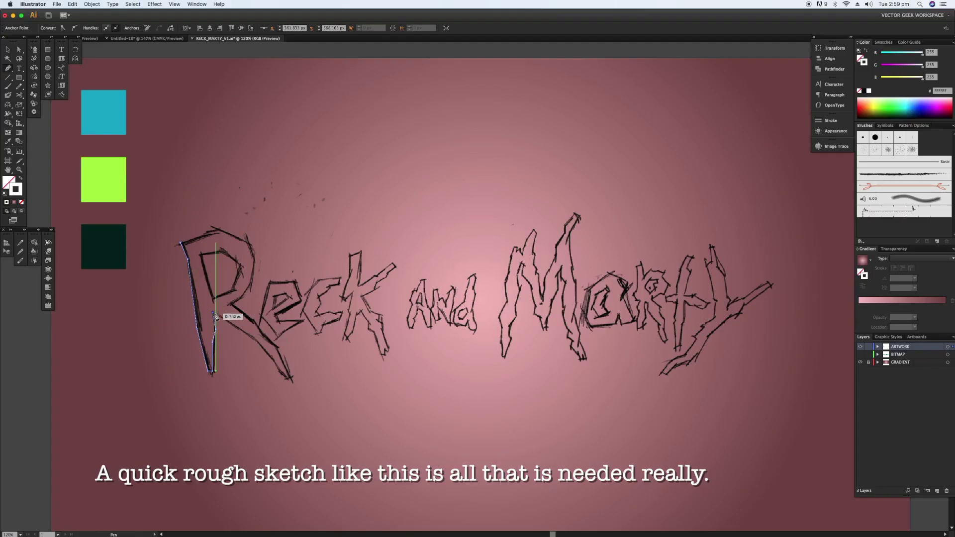
Trace the leg and bowl of the sketched R with straight Pen tool segments and close its outer outline
{"action": "left_click", "coordinate": [255, 341]}
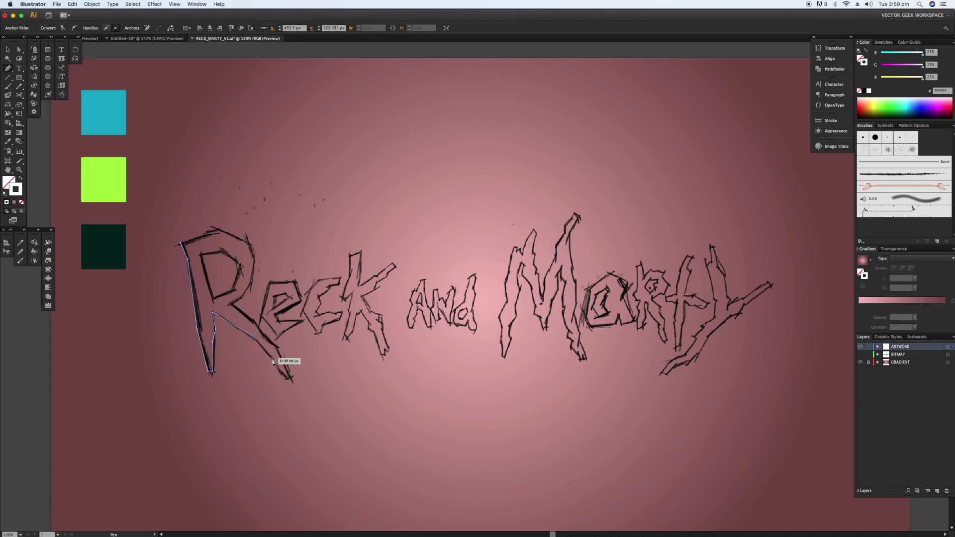
{"action": "left_click", "coordinate": [288, 379]}
{"action": "left_click", "coordinate": [285, 346]}
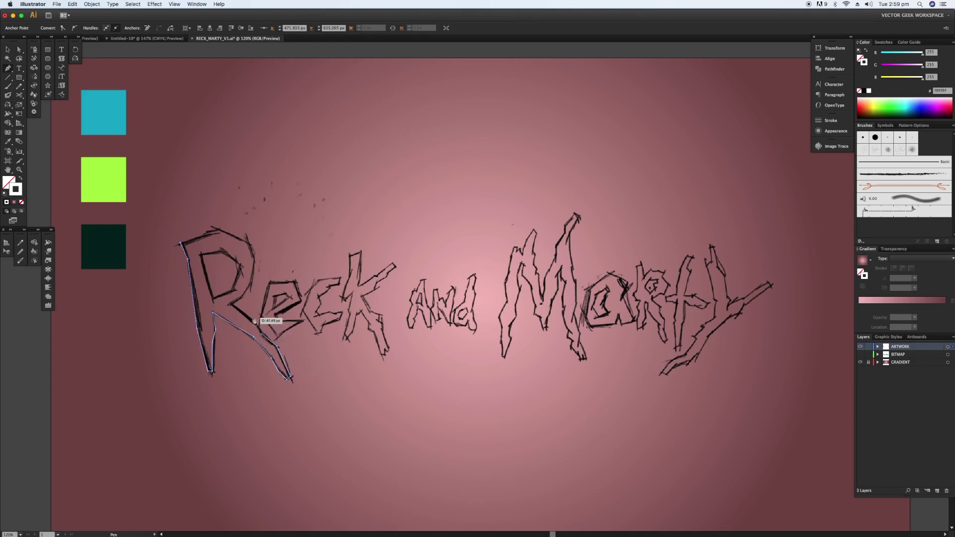
{"action": "left_click", "coordinate": [259, 318]}
{"action": "left_click", "coordinate": [245, 298]}
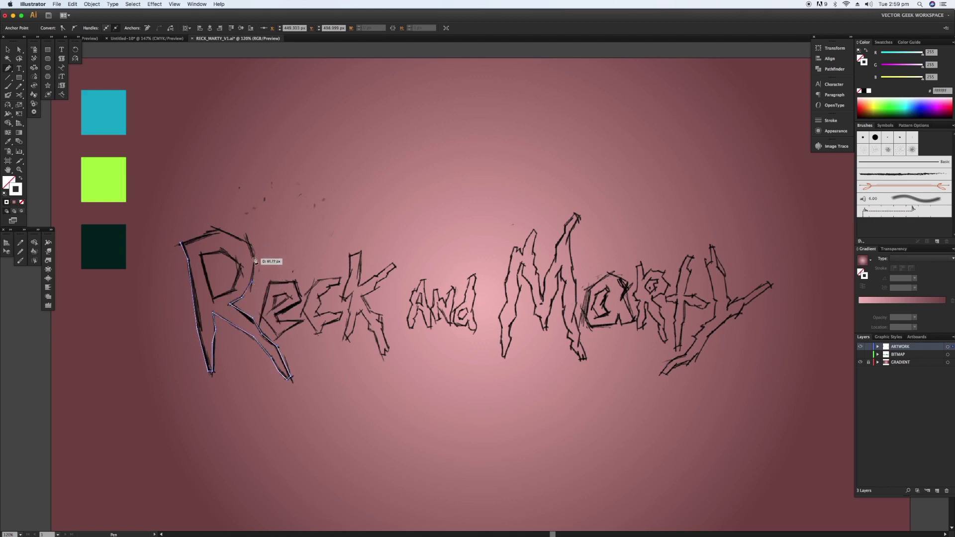
{"action": "left_click", "coordinate": [254, 257]}
{"action": "left_click", "coordinate": [248, 234]}
{"action": "left_click", "coordinate": [215, 229]}
{"action": "left_click", "coordinate": [181, 244]}
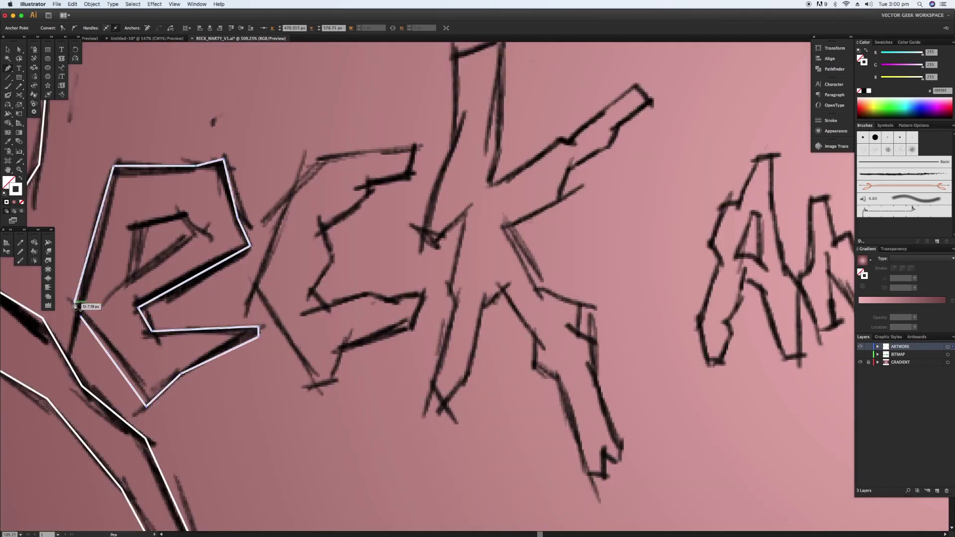
Close the outer outline of the e and trace the sketched C as a closed path
{"action": "left_click", "coordinate": [74, 304]}
{"action": "left_click", "coordinate": [253, 286]}
{"action": "left_click", "coordinate": [326, 157]}
{"action": "left_click", "coordinate": [415, 146]}
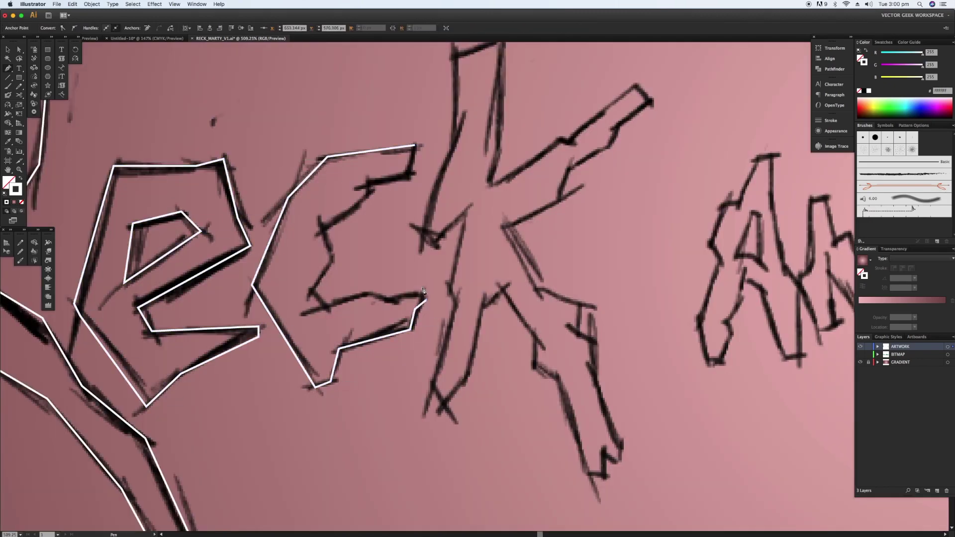
{"action": "left_click", "coordinate": [422, 289]}
{"action": "left_click", "coordinate": [315, 387]}
Trace the sketched K as a closed jagged path around its stem, legs and upper arm
{"action": "scroll", "coordinate": [427, 178], "scroll_direction": "right", "scroll_amount": 5}
{"action": "left_click", "coordinate": [432, 242]}
{"action": "left_click", "coordinate": [323, 443]}
{"action": "left_click", "coordinate": [433, 401]}
{"action": "left_click", "coordinate": [502, 513]}
{"action": "left_click", "coordinate": [497, 367]}
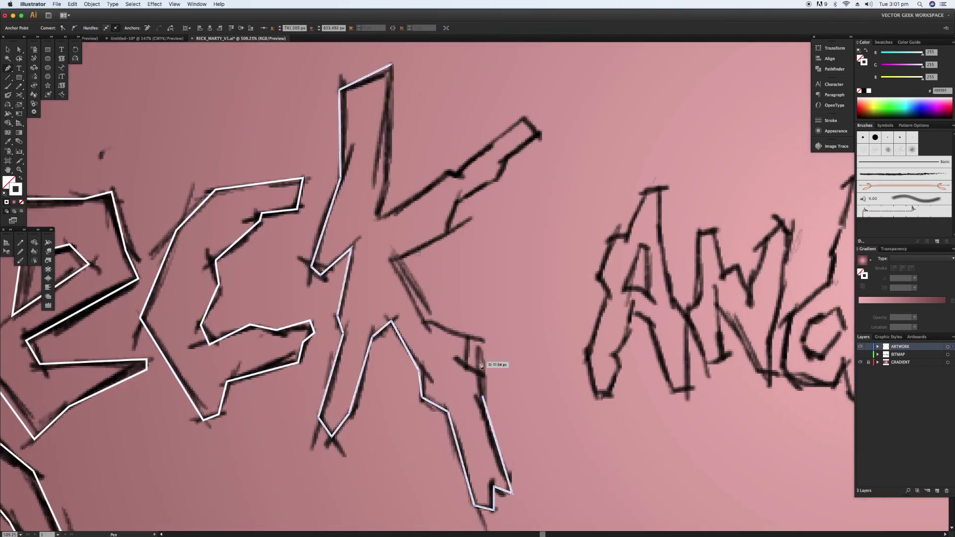
{"action": "left_click", "coordinate": [544, 127]}
{"action": "left_click", "coordinate": [384, 219]}
Trace the outer outline of the A in "And" and its triangular centre as separate closed paths
{"action": "scroll", "coordinate": [294, 269], "scroll_direction": "right", "scroll_amount": 5}
{"action": "left_click", "coordinate": [332, 163]}
{"action": "left_click", "coordinate": [269, 249]}
{"action": "left_click", "coordinate": [267, 371]}
{"action": "left_click", "coordinate": [302, 283]}
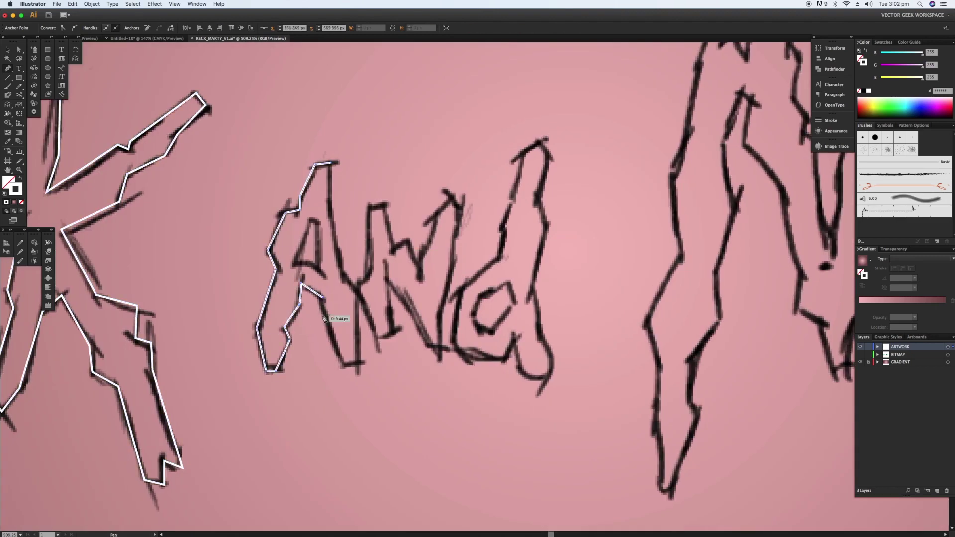
{"action": "left_click", "coordinate": [343, 367]}
{"action": "left_click", "coordinate": [358, 290]}
{"action": "left_click", "coordinate": [331, 163]}
{"action": "left_click", "coordinate": [318, 267]}
{"action": "left_click", "coordinate": [290, 266]}
Trace the sketched N in "And" as a closed path
{"action": "left_click", "coordinate": [369, 204]}
{"action": "left_click", "coordinate": [392, 250]}
{"action": "left_click", "coordinate": [421, 277]}
{"action": "left_click", "coordinate": [451, 195]}
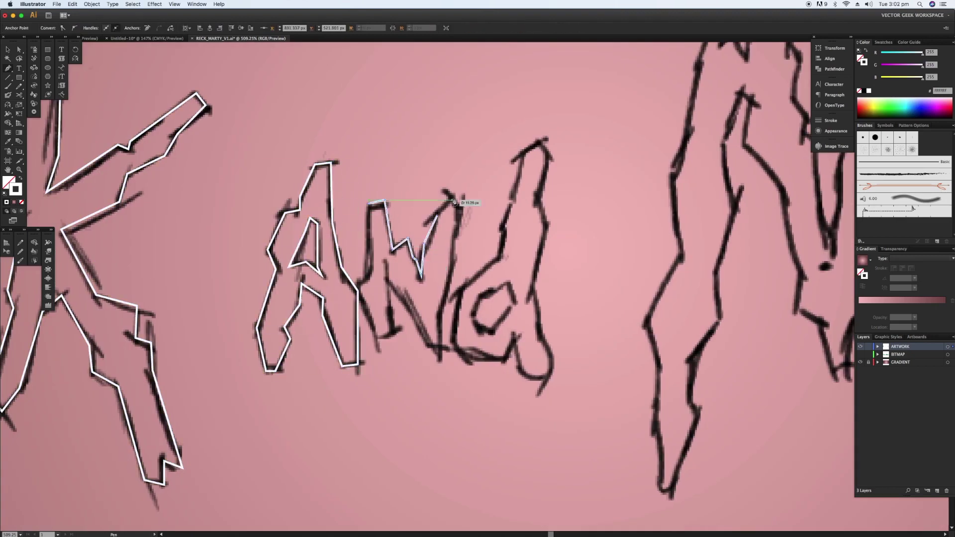
{"action": "left_click", "coordinate": [440, 362]}
{"action": "left_click", "coordinate": [394, 335]}
{"action": "left_click", "coordinate": [361, 282]}
{"action": "left_click", "coordinate": [369, 281]}
Trace the outer outline and the centre of the d in "And" as closed paths
{"action": "left_click", "coordinate": [542, 140]}
{"action": "left_click", "coordinate": [499, 229]}
{"action": "left_click", "coordinate": [453, 343]}
{"action": "left_click", "coordinate": [518, 361]}
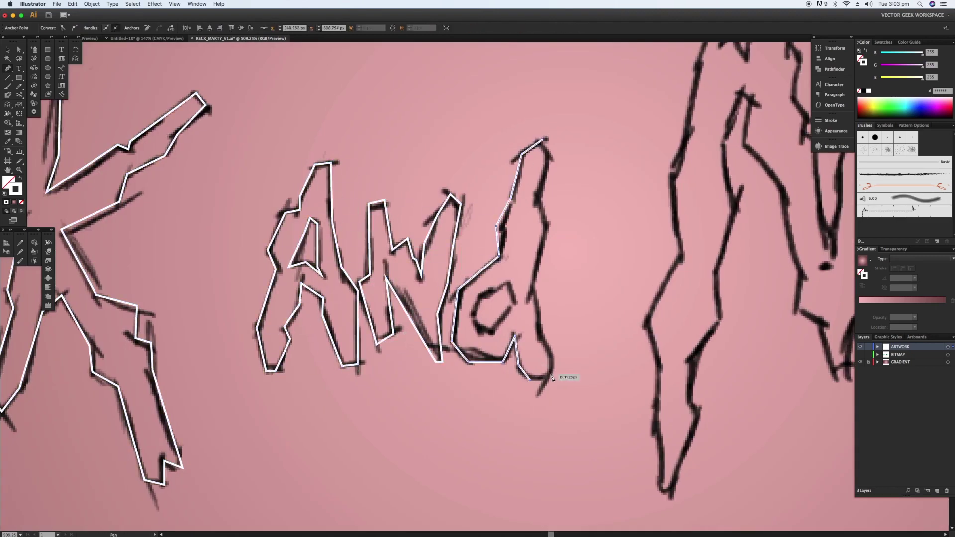
{"action": "left_click", "coordinate": [547, 224]}
{"action": "left_click", "coordinate": [542, 141]}
{"action": "left_click", "coordinate": [479, 295]}
{"action": "left_click", "coordinate": [508, 279]}
Trace the M's outline from its tall peak through the upper valley and around the left peak and leg
{"action": "key", "text": "super+minus"}
{"action": "left_click_drag", "start_coordinate": [696, 299], "coordinate": [398, 336]}
{"action": "key", "text": "super+minus"}
{"action": "left_click", "coordinate": [522, 79]}
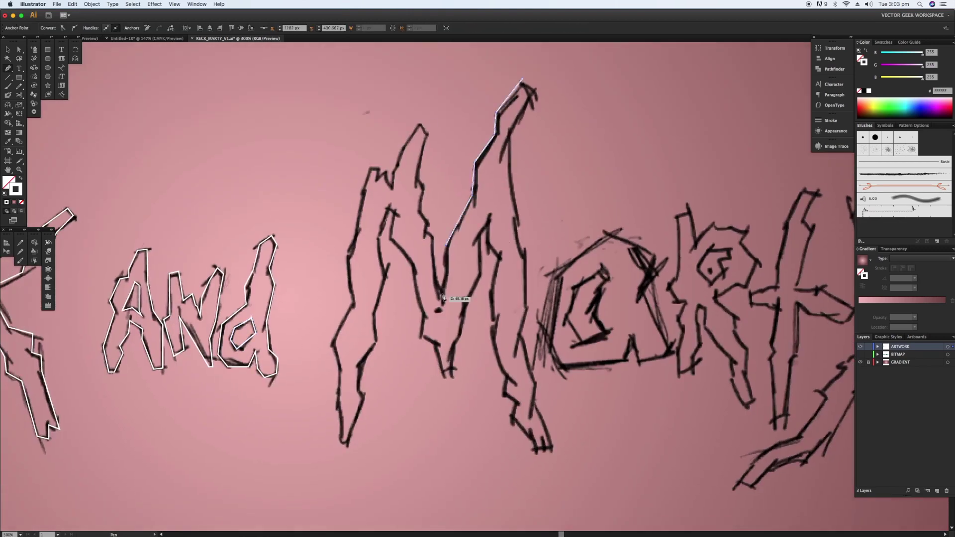
{"action": "left_click", "coordinate": [445, 304]}
{"action": "left_click", "coordinate": [392, 192]}
{"action": "left_click", "coordinate": [352, 301]}
{"action": "left_click", "coordinate": [330, 346]}
{"action": "left_click", "coordinate": [348, 443]}
{"action": "left_click", "coordinate": [390, 208]}
{"action": "left_click", "coordinate": [419, 337]}
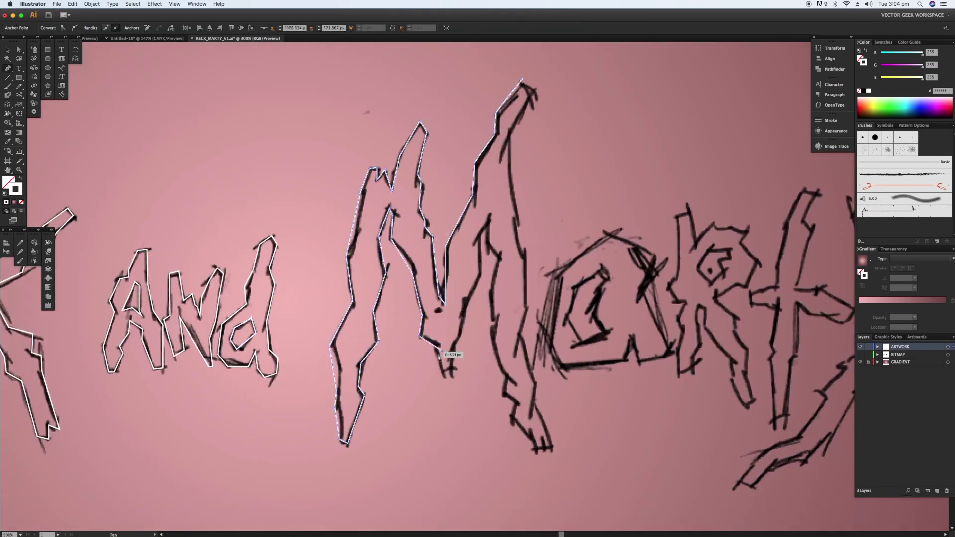
Trace the M's central point and right leg, closing the outline at the tall peak
{"action": "left_click", "coordinate": [443, 373]}
{"action": "left_click", "coordinate": [489, 223]}
{"action": "left_click", "coordinate": [491, 339]}
{"action": "left_click", "coordinate": [532, 437]}
{"action": "left_click", "coordinate": [537, 454]}
{"action": "left_click", "coordinate": [551, 451]}
{"action": "left_click", "coordinate": [521, 334]}
{"action": "left_click", "coordinate": [534, 93]}
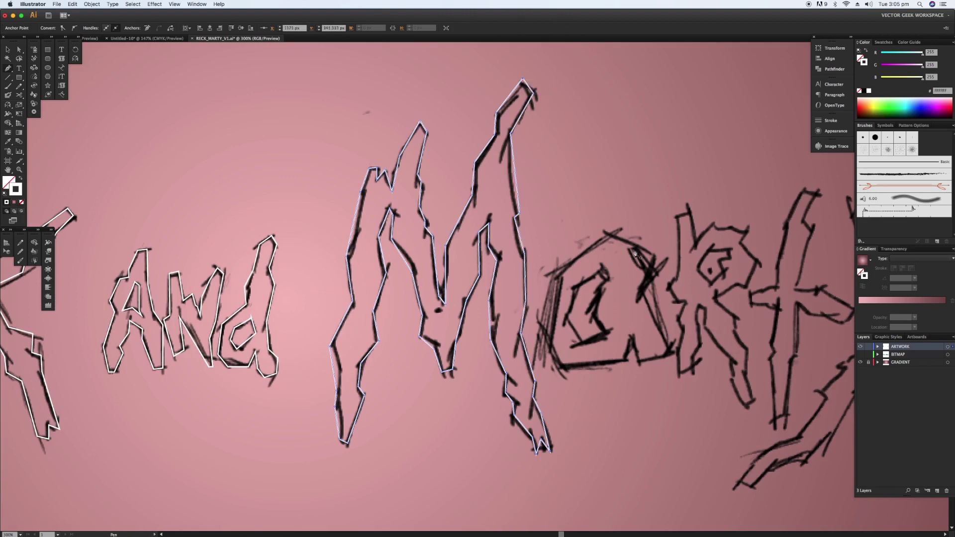
{"action": "left_click", "coordinate": [522, 79]}
Trace the outer outline and the centre of the a in "Marty" as closed paths
{"action": "left_click", "coordinate": [607, 236]}
{"action": "left_click", "coordinate": [554, 272]}
{"action": "left_click", "coordinate": [626, 358]}
{"action": "left_click", "coordinate": [631, 344]}
{"action": "left_click", "coordinate": [669, 345]}
{"action": "left_click", "coordinate": [645, 290]}
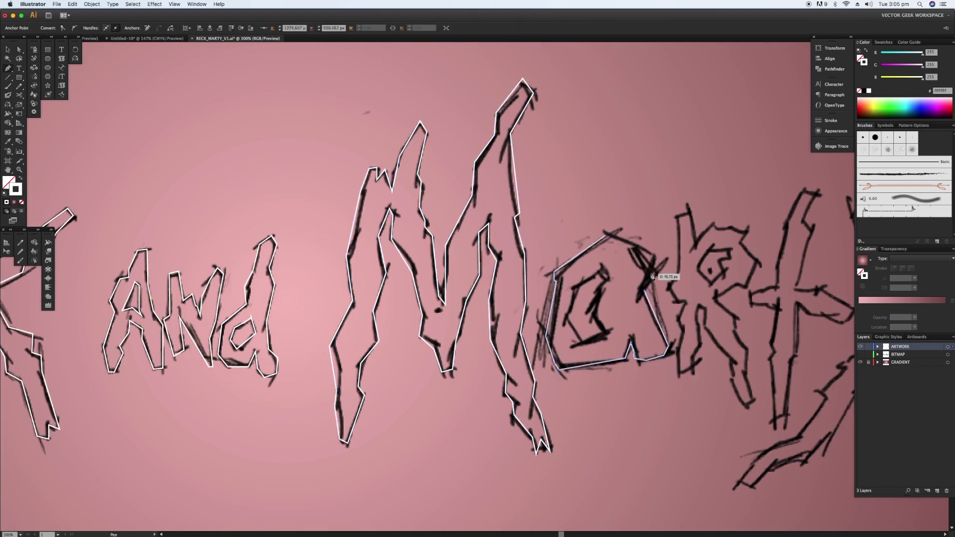
{"action": "left_click", "coordinate": [607, 235]}
{"action": "left_click", "coordinate": [606, 267]}
{"action": "left_click", "coordinate": [580, 349]}
{"action": "left_click", "coordinate": [606, 267]}
Trace the outer outline and the centre of the r in "Marty" as closed paths
{"action": "left_click_drag", "start_coordinate": [645, 242], "coordinate": [439, 229]}
{"action": "left_click", "coordinate": [468, 278]}
{"action": "left_click", "coordinate": [472, 364]}
{"action": "left_click", "coordinate": [492, 291]}
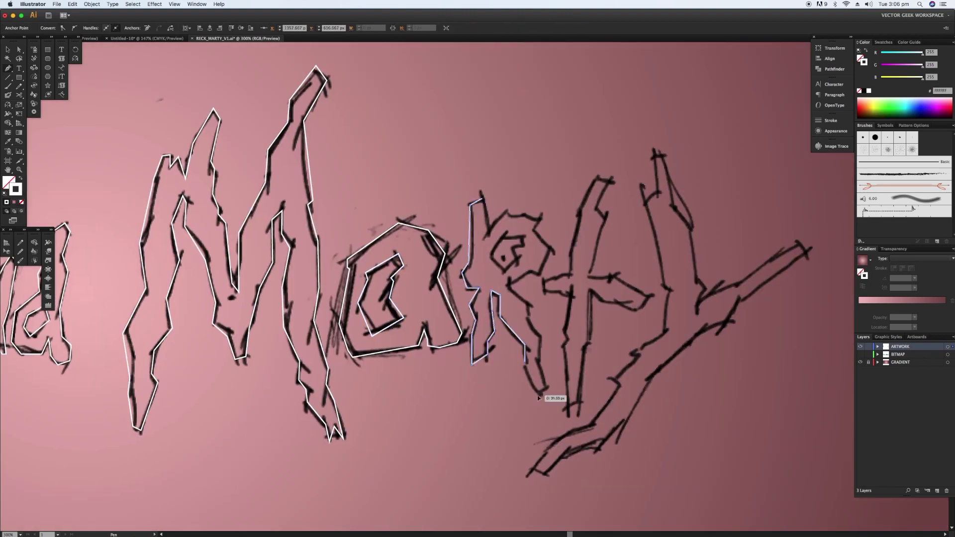
{"action": "left_click", "coordinate": [547, 388]}
{"action": "left_click", "coordinate": [528, 274]}
{"action": "left_click", "coordinate": [541, 215]}
{"action": "left_click", "coordinate": [493, 264]}
{"action": "left_click", "coordinate": [523, 244]}
Trace the sketched t in "Marty" as a closed path around its stem and crossbar
{"action": "left_click", "coordinate": [543, 291]}
{"action": "left_click", "coordinate": [567, 408]}
{"action": "left_click", "coordinate": [589, 274]}
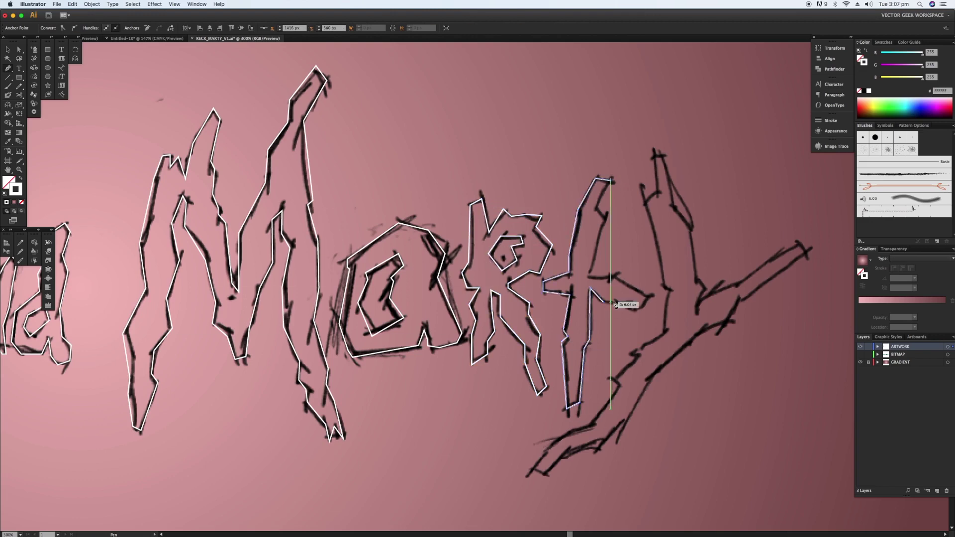
{"action": "left_click", "coordinate": [647, 296]}
{"action": "left_click", "coordinate": [610, 182]}
Trace the sketched y in "Marty", including its long tail and right arm, as a closed path
{"action": "left_click", "coordinate": [656, 154]}
{"action": "left_click", "coordinate": [664, 331]}
{"action": "left_click", "coordinate": [548, 475]}
{"action": "left_click", "coordinate": [724, 325]}
{"action": "left_click", "coordinate": [806, 251]}
{"action": "left_click", "coordinate": [702, 294]}
{"action": "left_click", "coordinate": [689, 226]}
{"action": "left_click", "coordinate": [656, 154]}
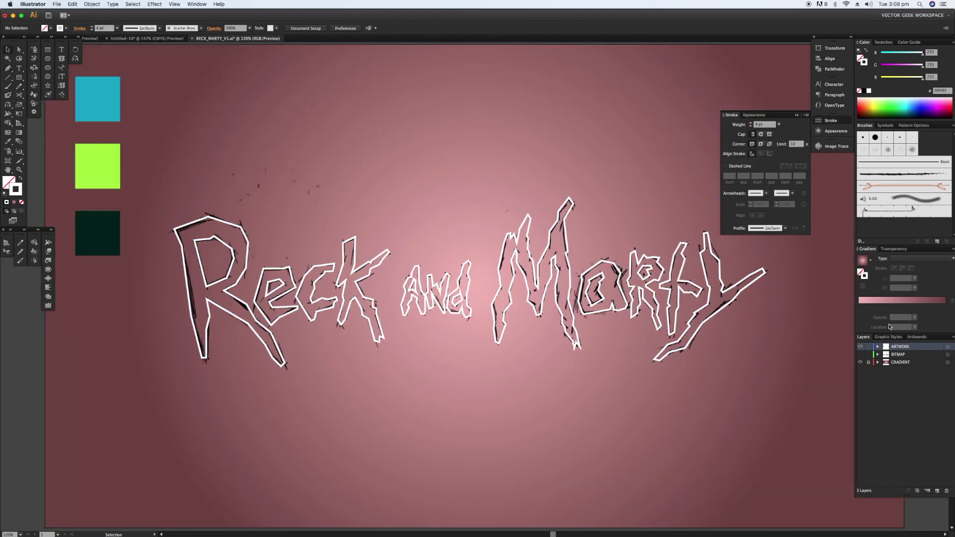
Select all the lettering and set its stroke weight to 3 pt
{"action": "key", "text": "ctrl+a"}
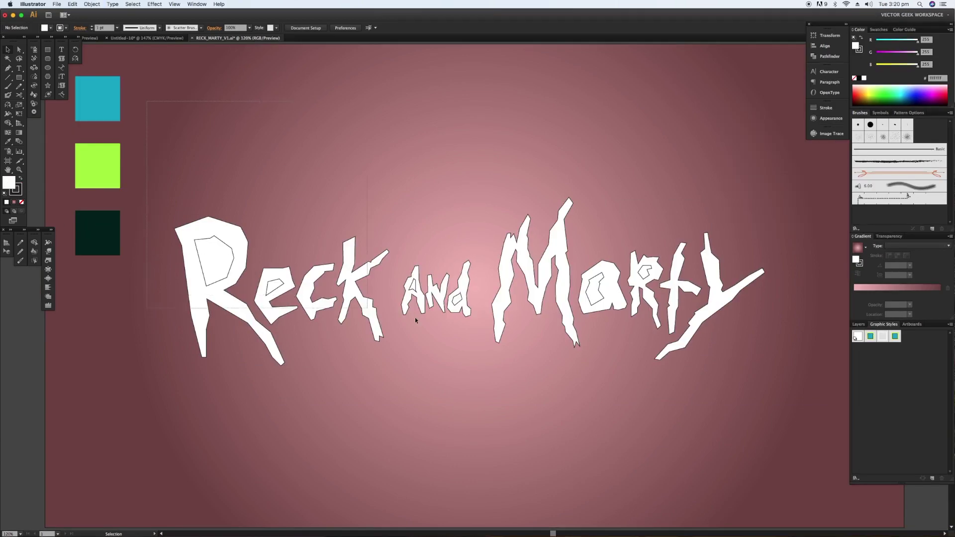
{"action": "left_click_drag", "start_coordinate": [171, 192], "coordinate": [810, 373]}
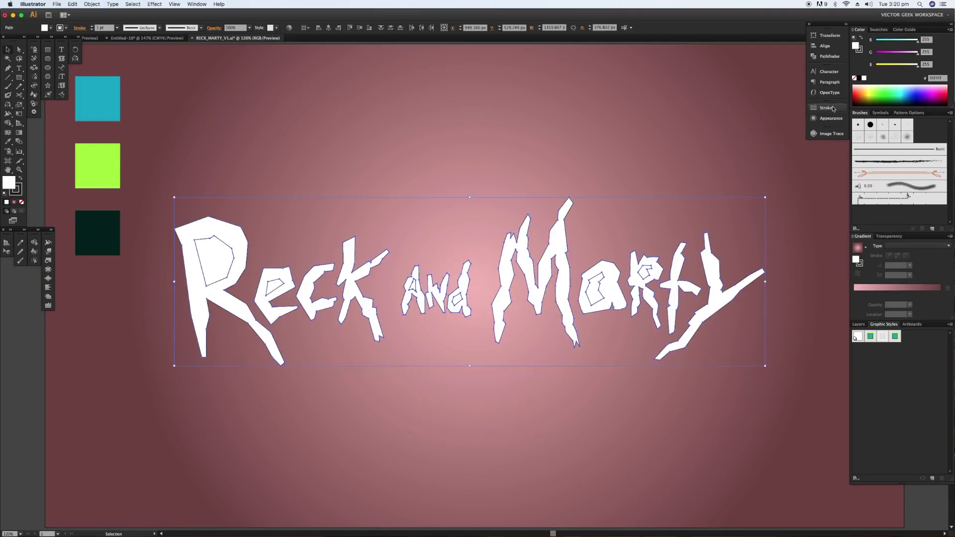
{"action": "left_click", "coordinate": [826, 107]}
{"action": "type", "text": "3"}
{"action": "key", "text": "Return"}
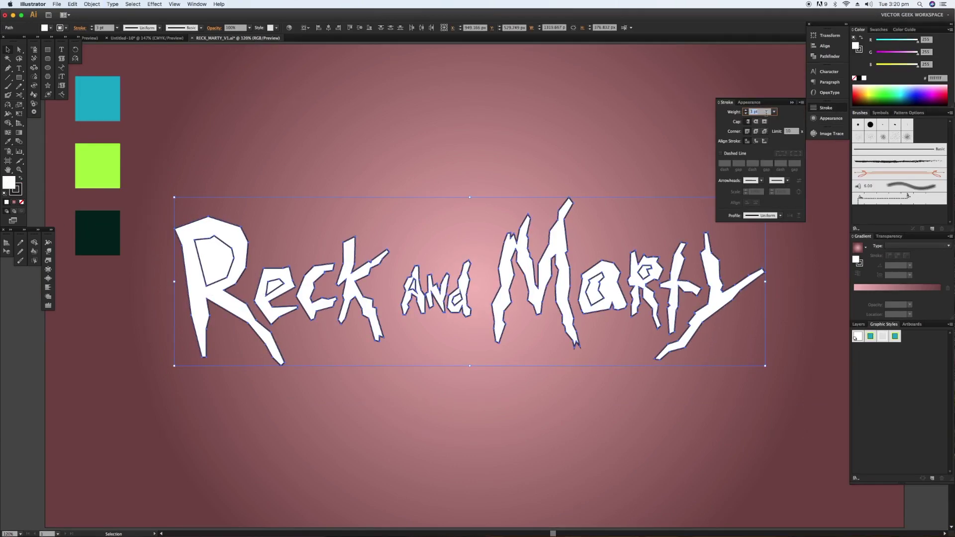
Subtract the centres of the R, e, A, d, a and r with the Shape Builder tool
{"action": "key", "text": "shift+m"}
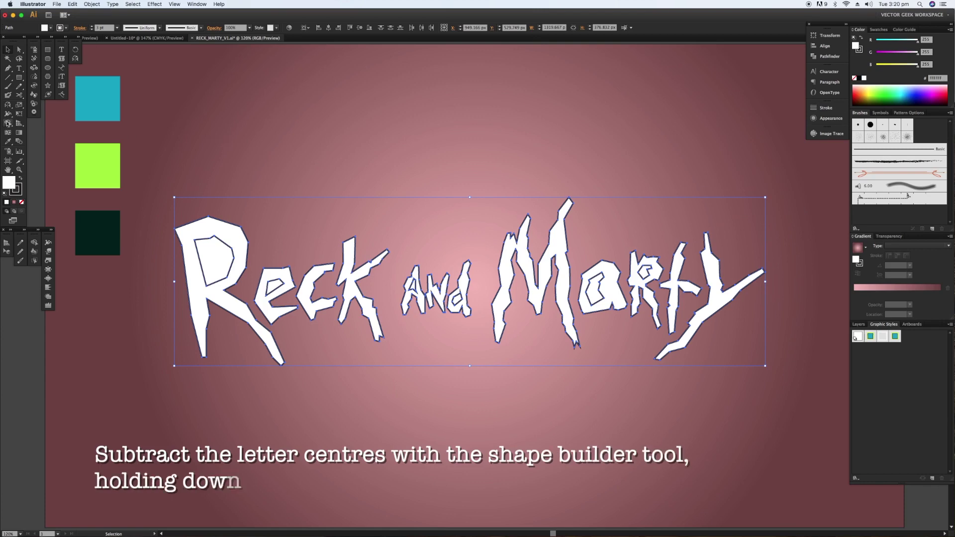
{"action": "left_click", "coordinate": [211, 263], "text": "alt"}
{"action": "left_click", "coordinate": [275, 287], "text": "alt"}
{"action": "left_click", "coordinate": [414, 287], "text": "alt"}
{"action": "left_click", "coordinate": [457, 300], "text": "alt"}
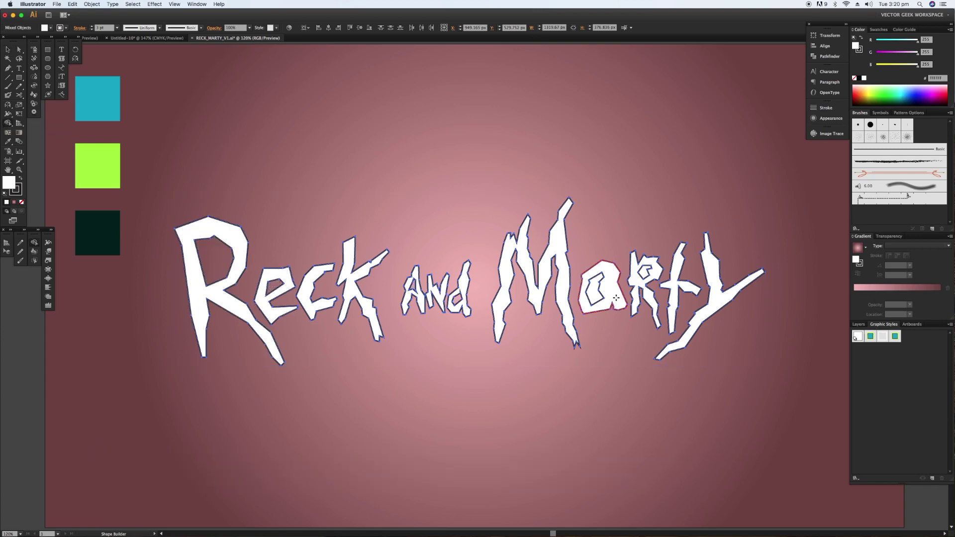
{"action": "left_click", "coordinate": [594, 289], "text": "alt"}
{"action": "left_click", "coordinate": [645, 272], "text": "alt"}
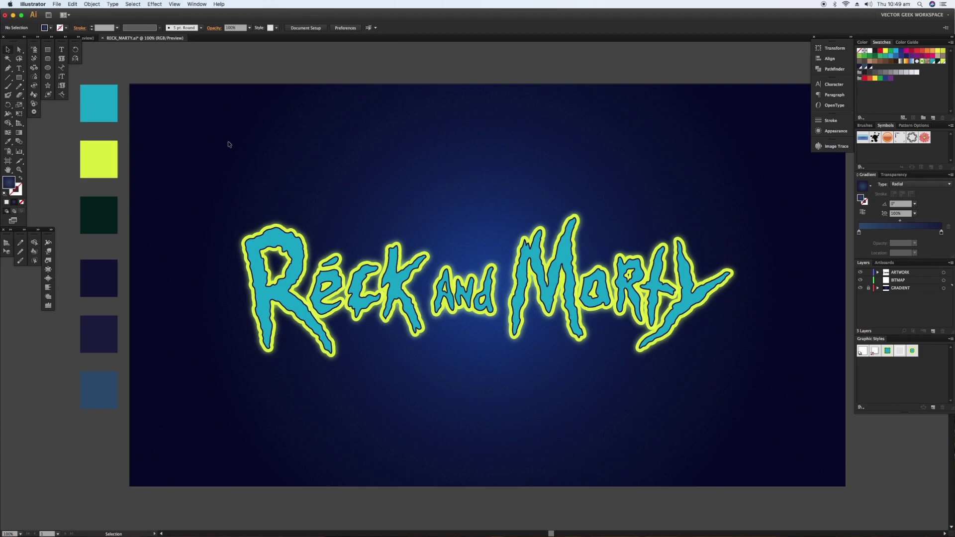
Move the flat blue lettering down below the glowing lettering and deselect it
{"action": "left_click", "coordinate": [297, 260]}
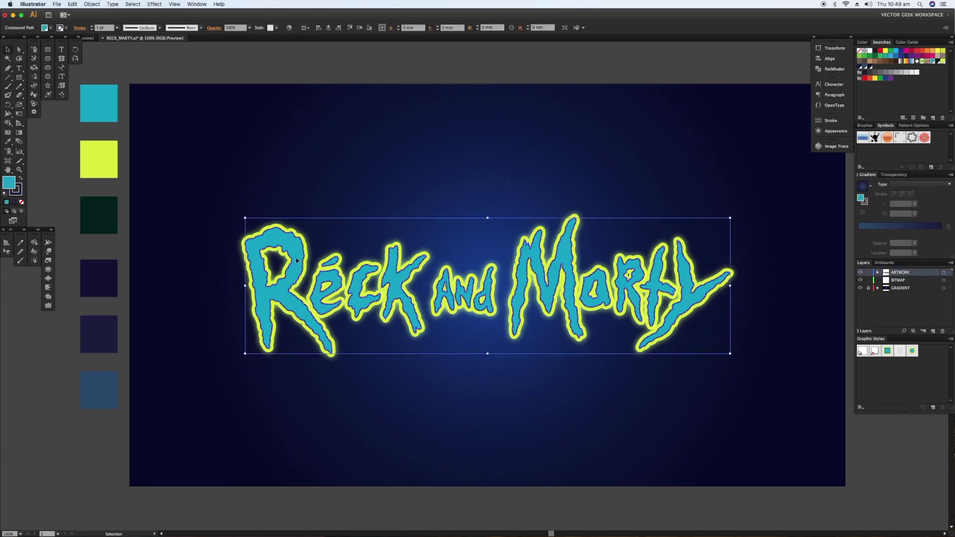
{"action": "key", "text": "ctrl+d"}
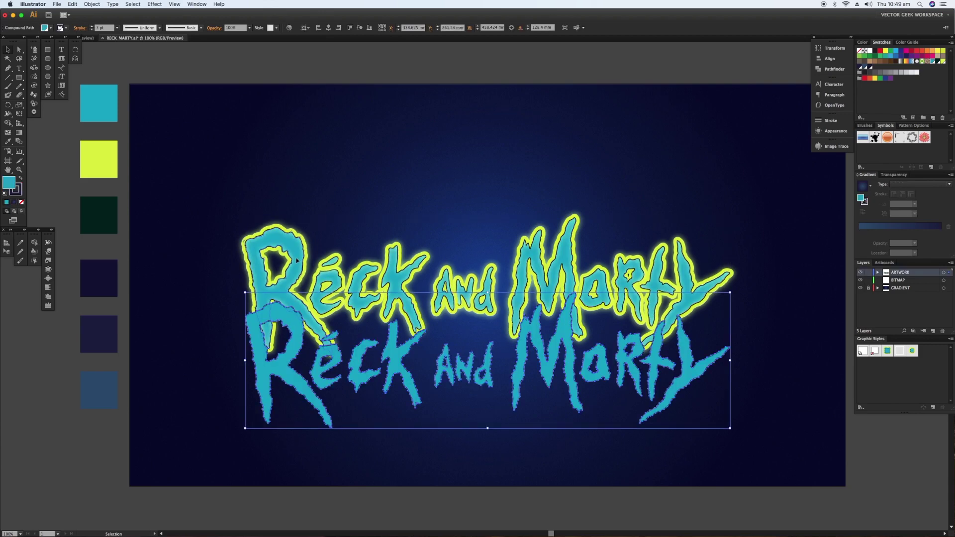
{"action": "key", "text": "ctrl+d"}
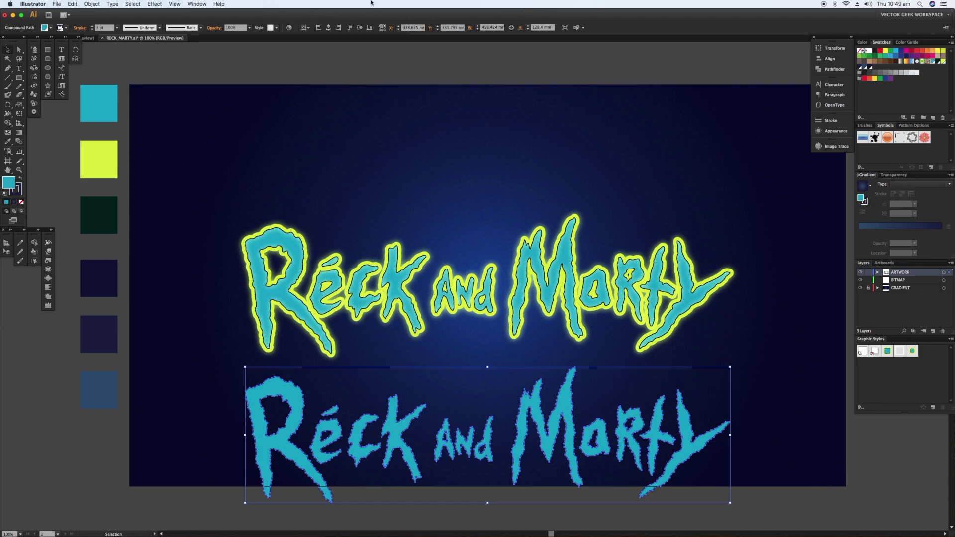
{"action": "left_click", "coordinate": [386, 50]}
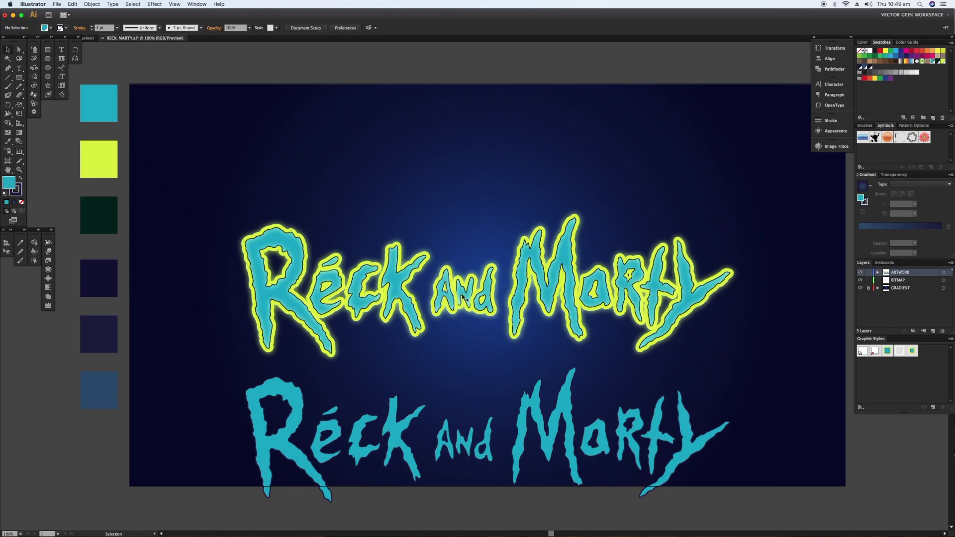
Examine the outline and glow effects on the word "And" up close
{"action": "key", "text": "z"}
{"action": "left_click_drag", "start_coordinate": [408, 251], "coordinate": [542, 333]}
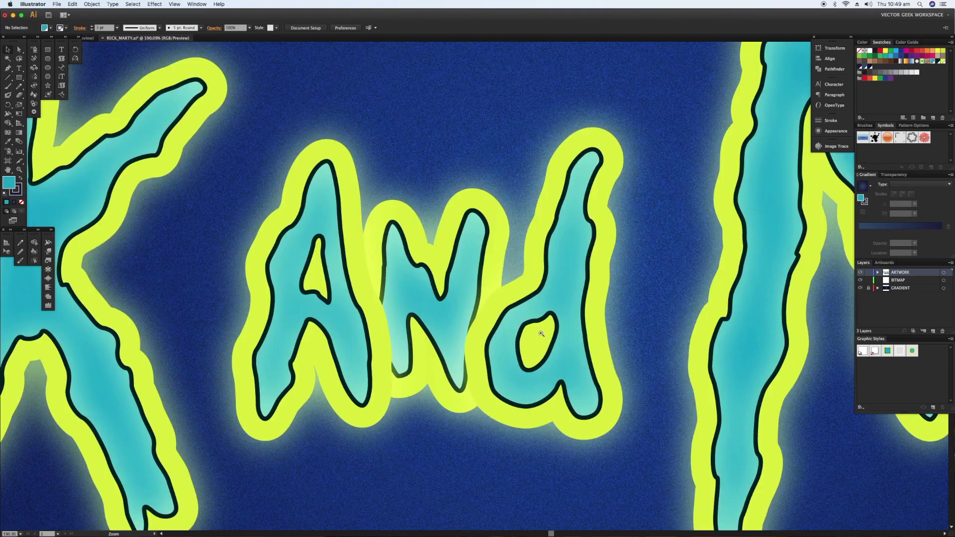
{"action": "key", "text": "v"}
{"action": "key", "text": "super+0"}
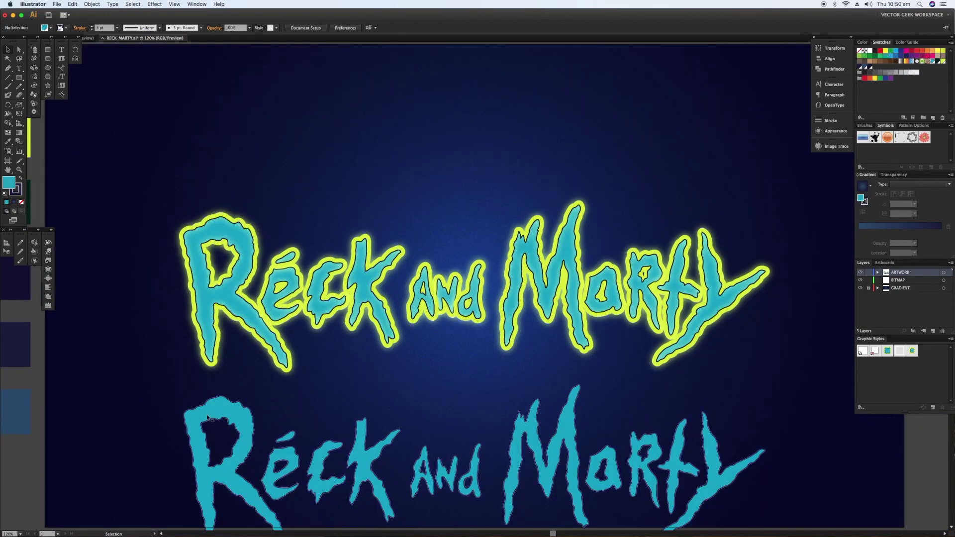
Move the flat blue lettering back up over the glowing lettering and take it out of view
{"action": "left_click", "coordinate": [231, 414]}
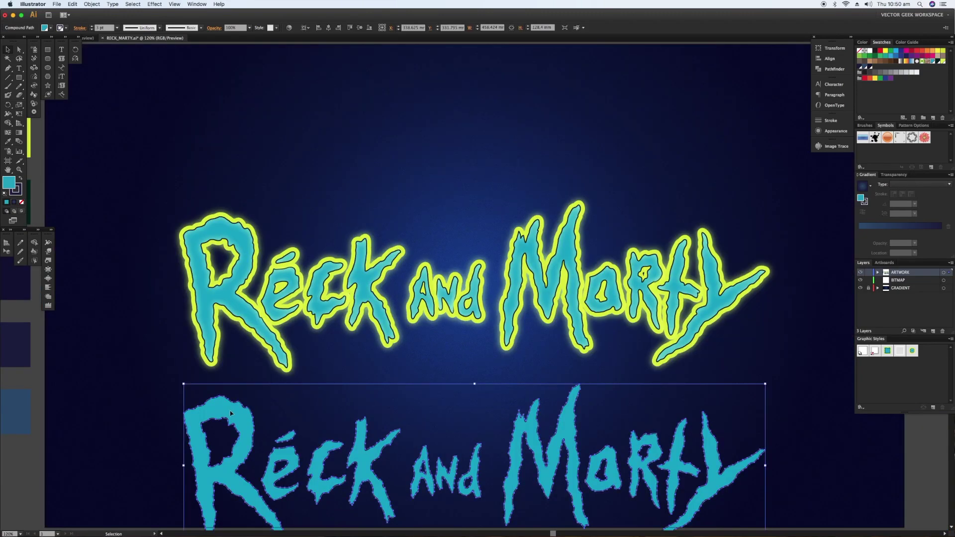
{"action": "key", "text": "shift+Up"}
{"action": "key", "text": "shift+Up"}
{"action": "key", "text": "shift+Up"}
{"action": "key", "text": "shift+Up"}
{"action": "key", "text": "shift+Up"}
{"action": "key", "text": "shift+Up"}
{"action": "key", "text": "shift+Up"}
{"action": "key", "text": "shift+Up"}
{"action": "key", "text": "shift+Up"}
{"action": "key", "text": "shift+Up"}
{"action": "key", "text": "shift+Up"}
{"action": "key", "text": "shift+Up"}
{"action": "key", "text": "shift+Up"}
{"action": "key", "text": "shift+Up"}
{"action": "key", "text": "shift+Up"}
{"action": "key", "text": "shift+Up"}
{"action": "key", "text": "shift+Up"}
{"action": "key", "text": "shift+Up"}
{"action": "key", "text": "shift+Up"}
{"action": "key", "text": "shift+Up"}
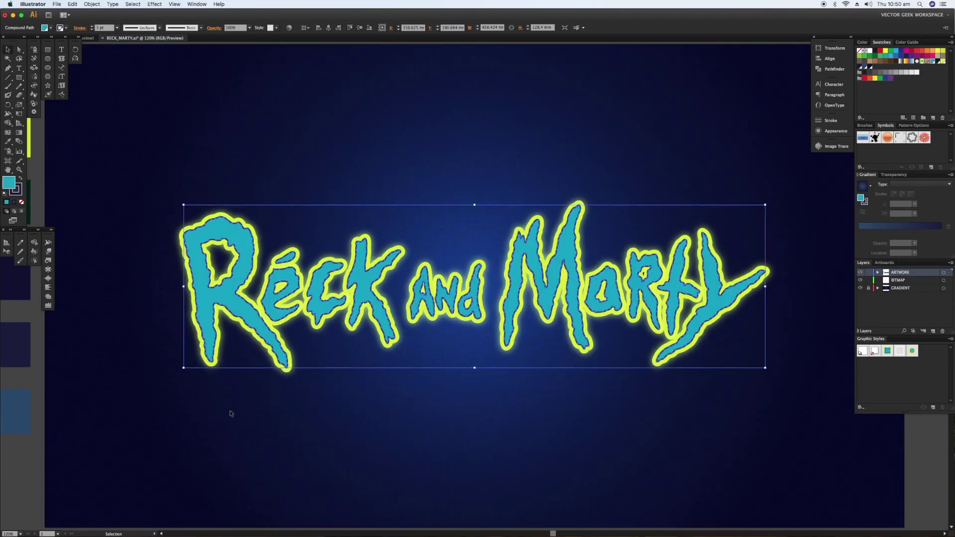
{"action": "key", "text": "super+shift+a"}
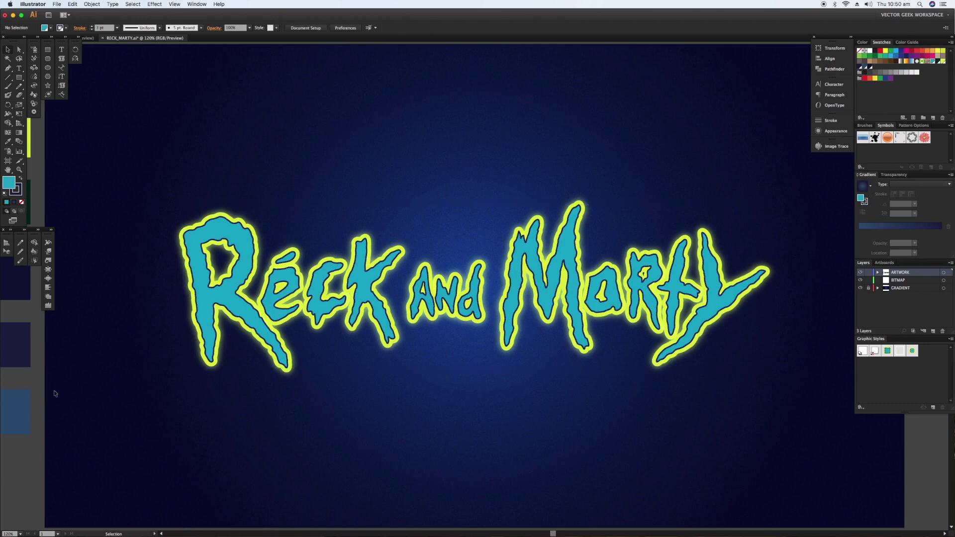
{"action": "left_click", "coordinate": [245, 252]}
{"action": "key", "text": "super+shift+a"}
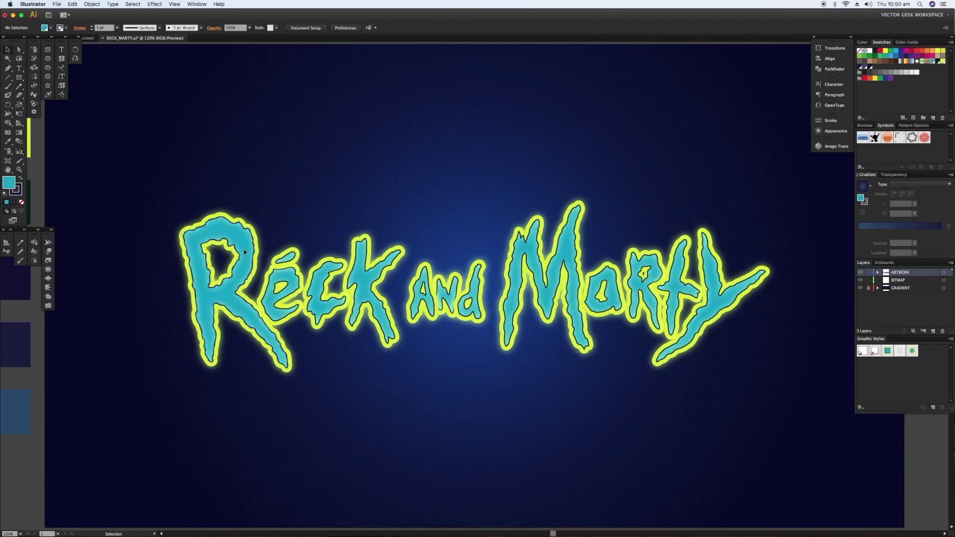
Select all the glowing letters and display their Appearance attributes
{"action": "left_click", "coordinate": [245, 252]}
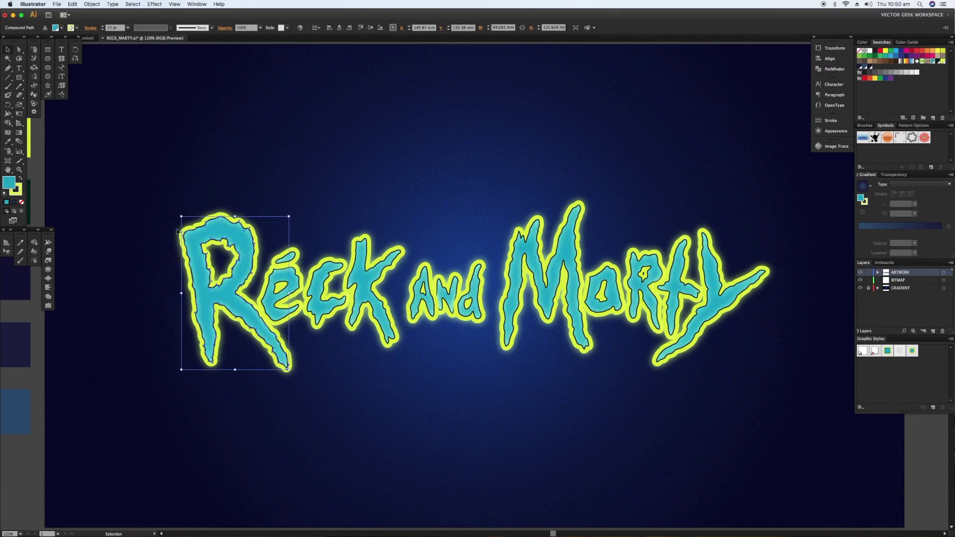
{"action": "left_click_drag", "start_coordinate": [159, 201], "coordinate": [826, 373]}
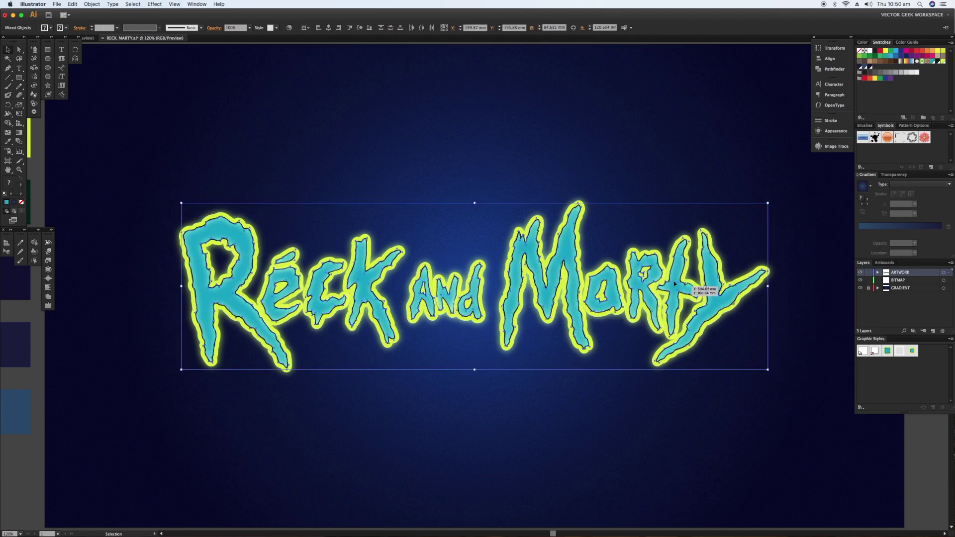
{"action": "left_click", "coordinate": [831, 132]}
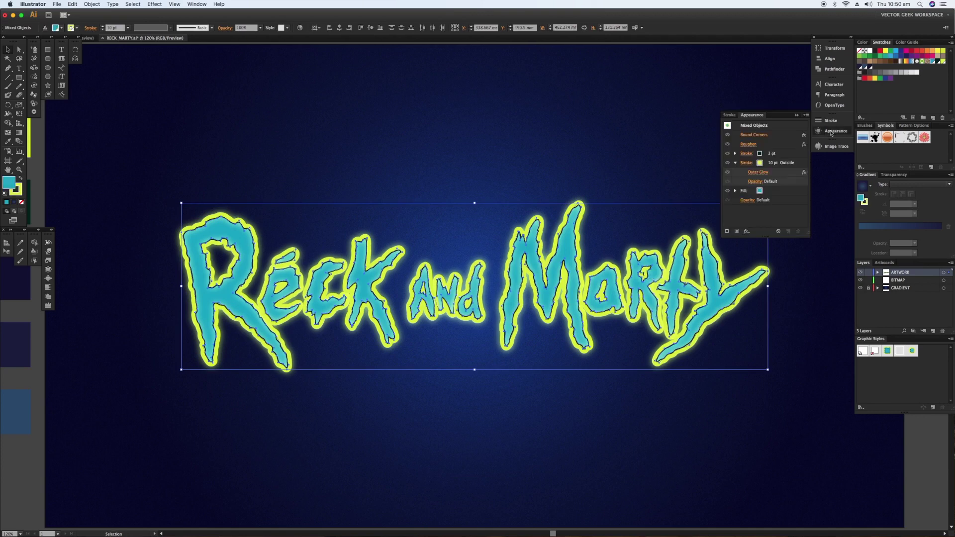
Clear the appearance of all the selected letters and give them a plain white 2 pt stroke
{"action": "left_click", "coordinate": [807, 115]}
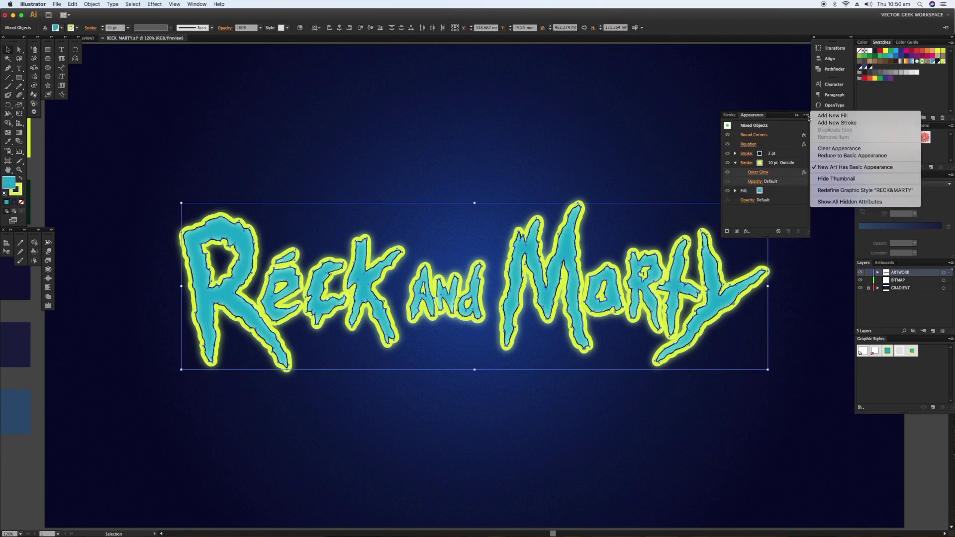
{"action": "left_click", "coordinate": [821, 149]}
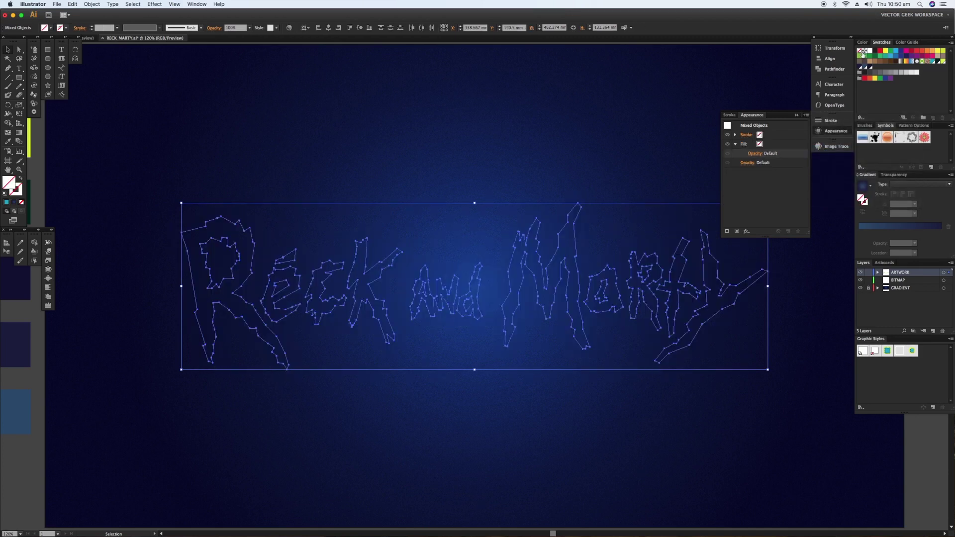
{"action": "left_click", "coordinate": [831, 121]}
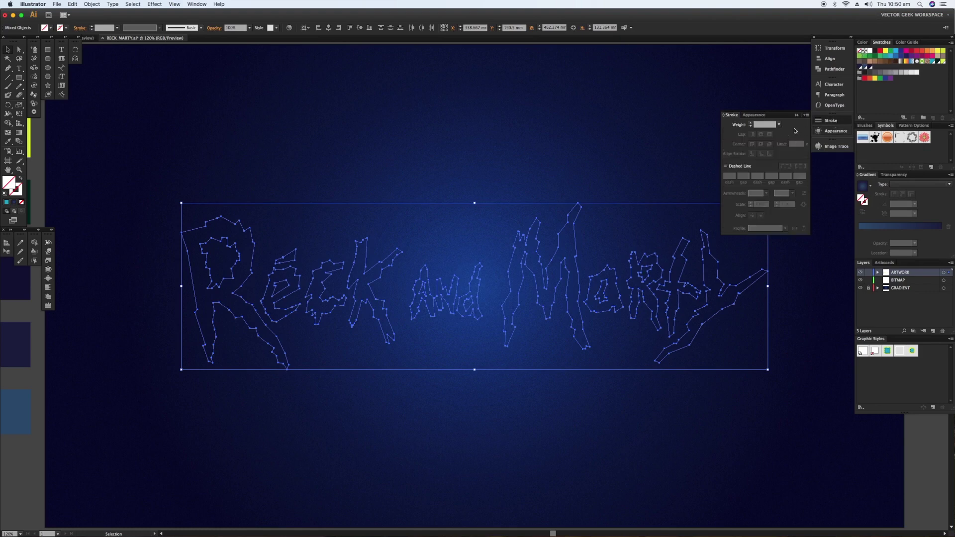
{"action": "left_click", "coordinate": [751, 125]}
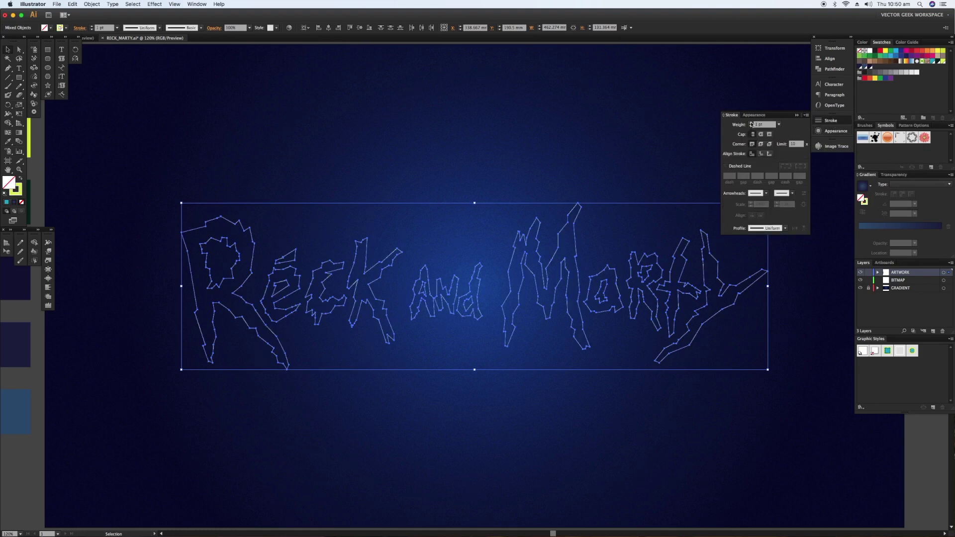
{"action": "left_click", "coordinate": [751, 124]}
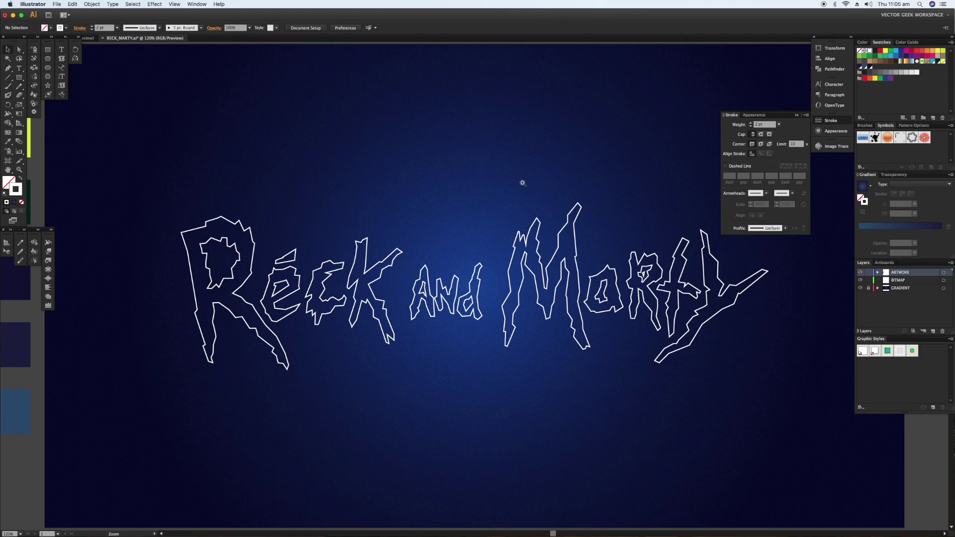
Select the outline of the letter M in "Marty" and set its stroke corners to Round Join
{"action": "left_click_drag", "start_coordinate": [487, 174], "coordinate": [612, 369]}
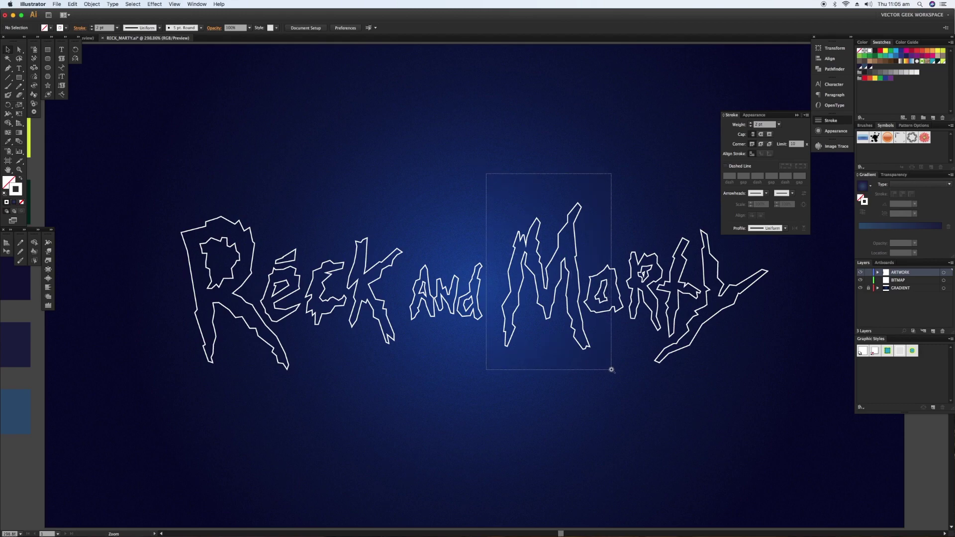
{"action": "left_click_drag", "start_coordinate": [570, 305], "coordinate": [576, 286]}
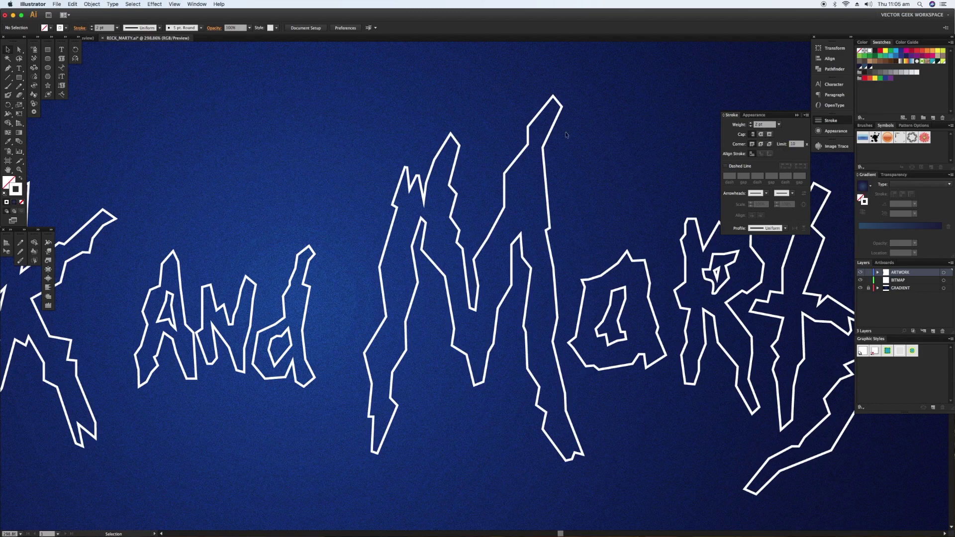
{"action": "left_click", "coordinate": [545, 136]}
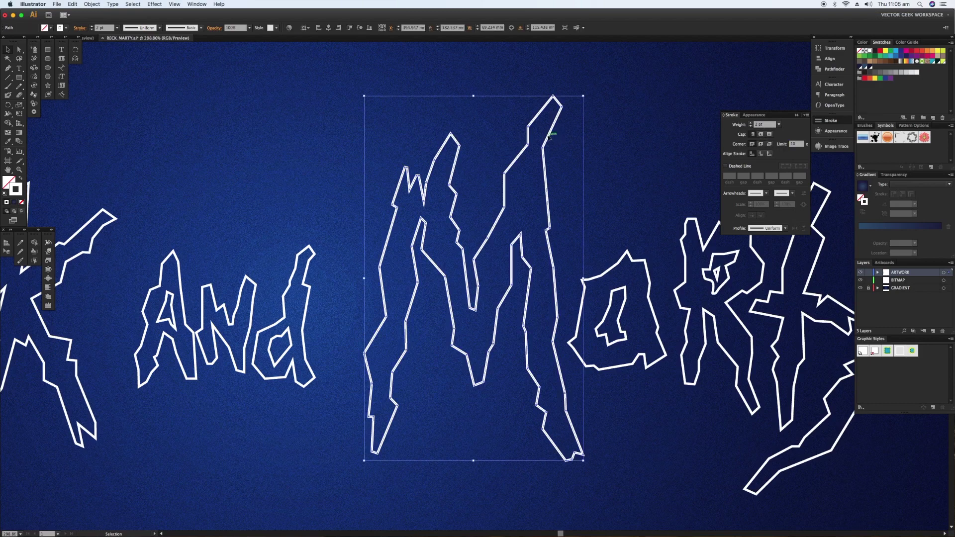
{"action": "left_click", "coordinate": [761, 144]}
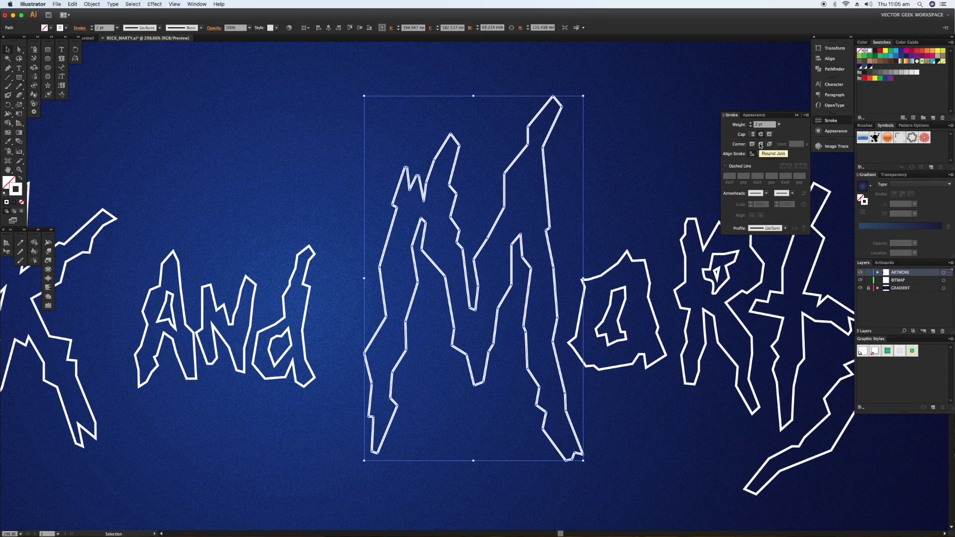
Add a Round Corners effect with a 6 mm radius to the M, with the preview enabled
{"action": "left_click", "coordinate": [830, 132]}
{"action": "left_click", "coordinate": [748, 232]}
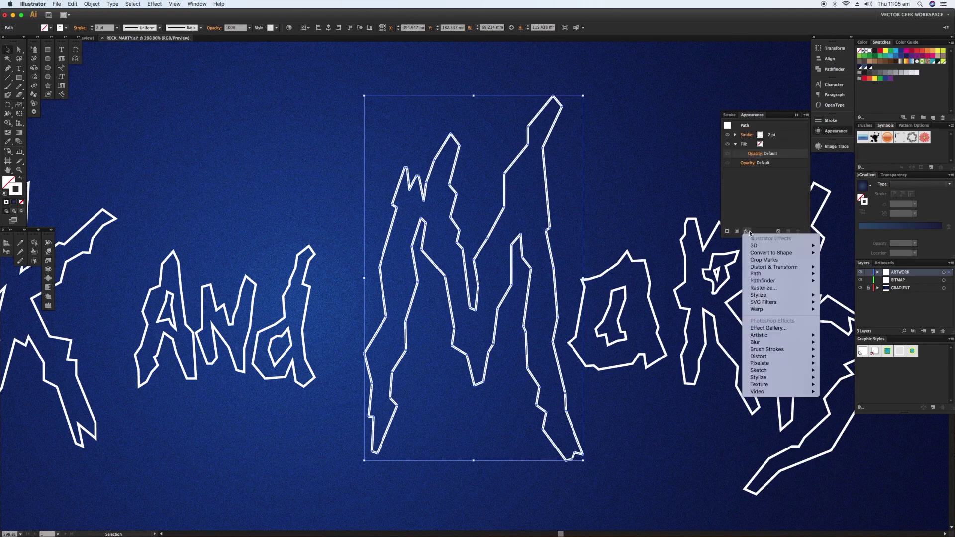
{"action": "mouse_move", "coordinate": [766, 297]}
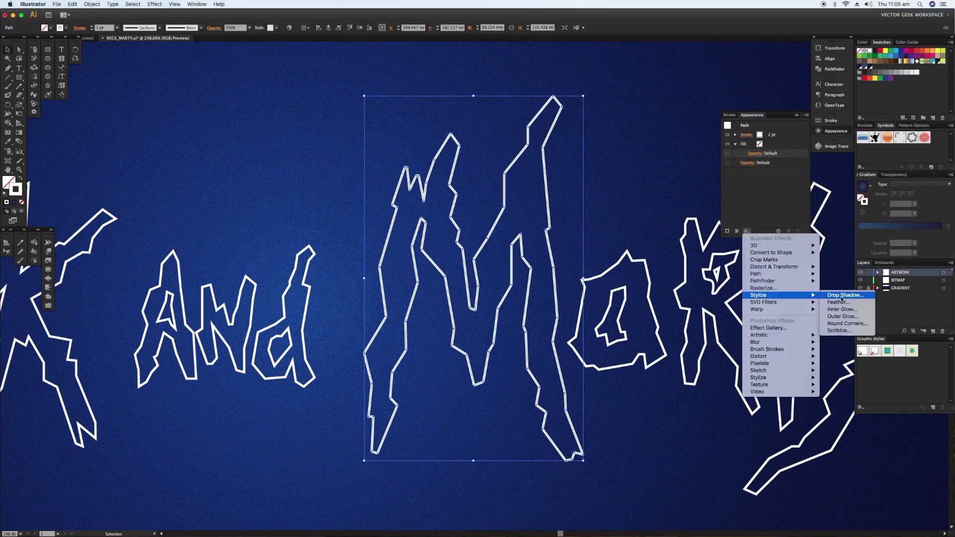
{"action": "left_click", "coordinate": [847, 324]}
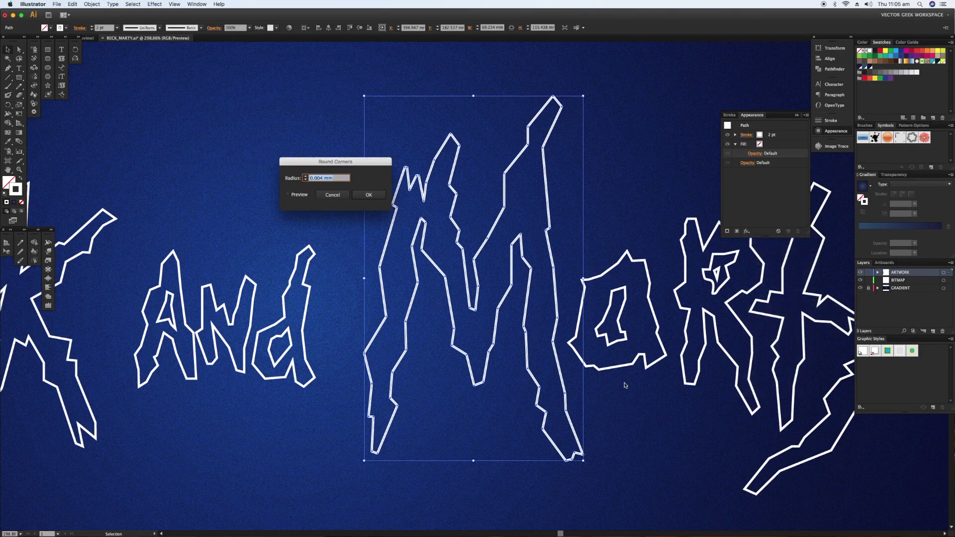
{"action": "left_click", "coordinate": [288, 195]}
{"action": "key", "text": "Tab"}
{"action": "type", "text": "6."}
{"action": "left_click", "coordinate": [368, 196]}
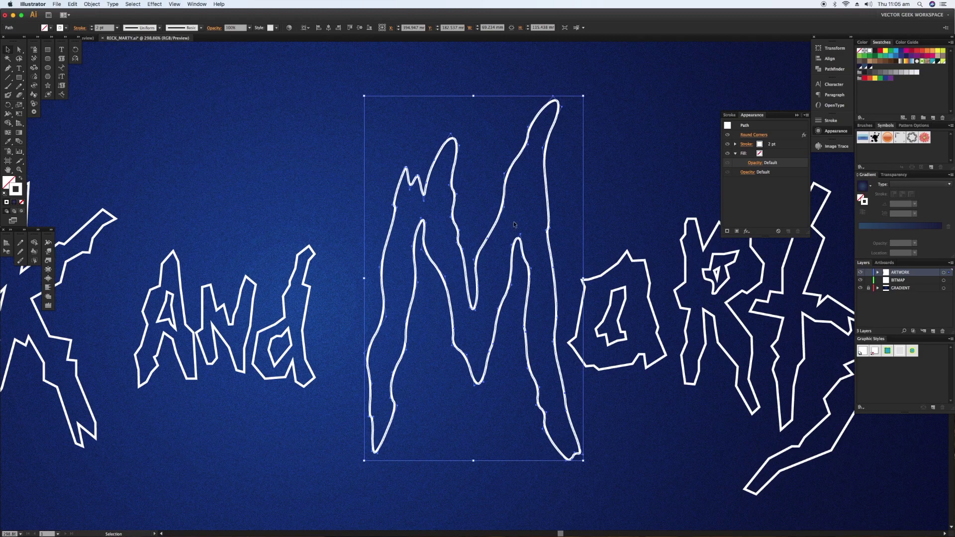
Start a Roughen effect on the M with the preview enabled and set its relative size to 0.75%
{"action": "left_click", "coordinate": [747, 232]}
{"action": "mouse_move", "coordinate": [792, 267]}
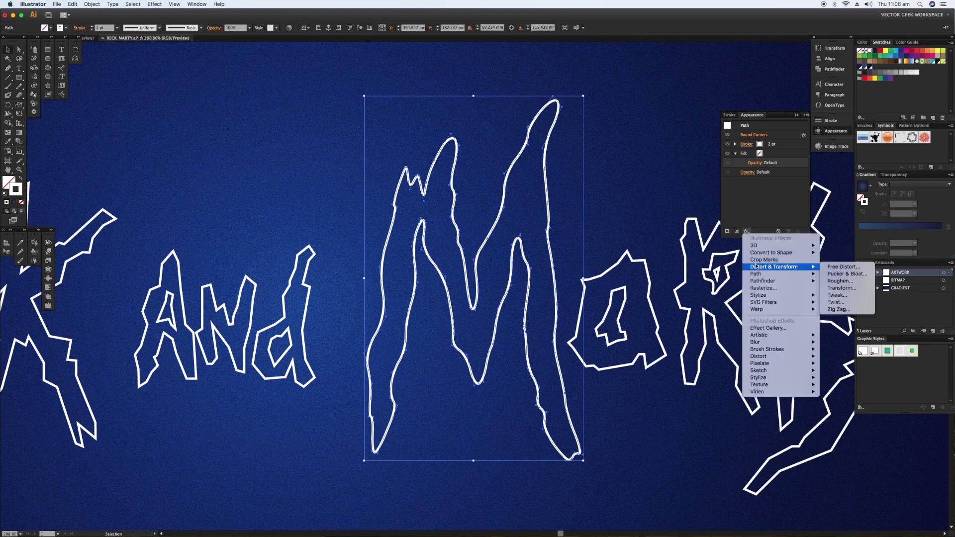
{"action": "left_click", "coordinate": [846, 281]}
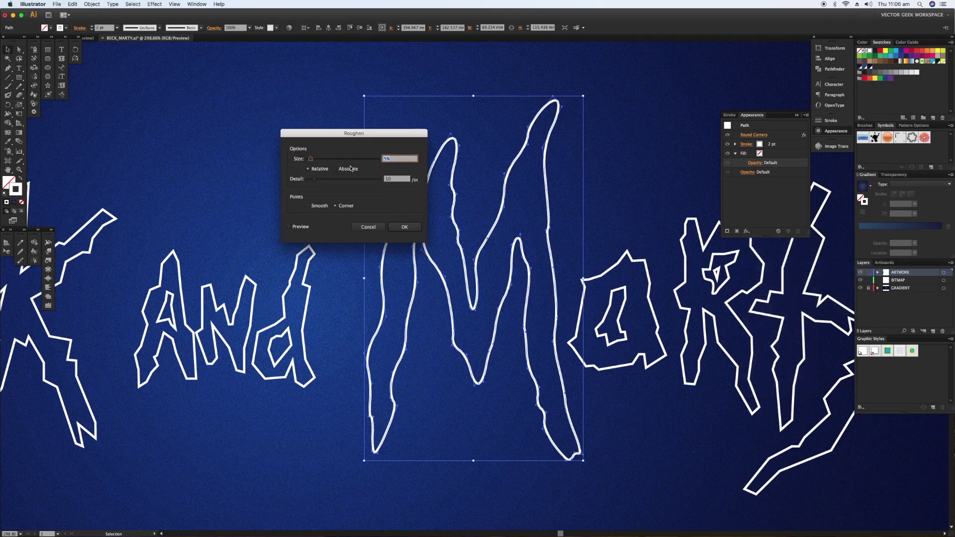
{"action": "left_click", "coordinate": [289, 227]}
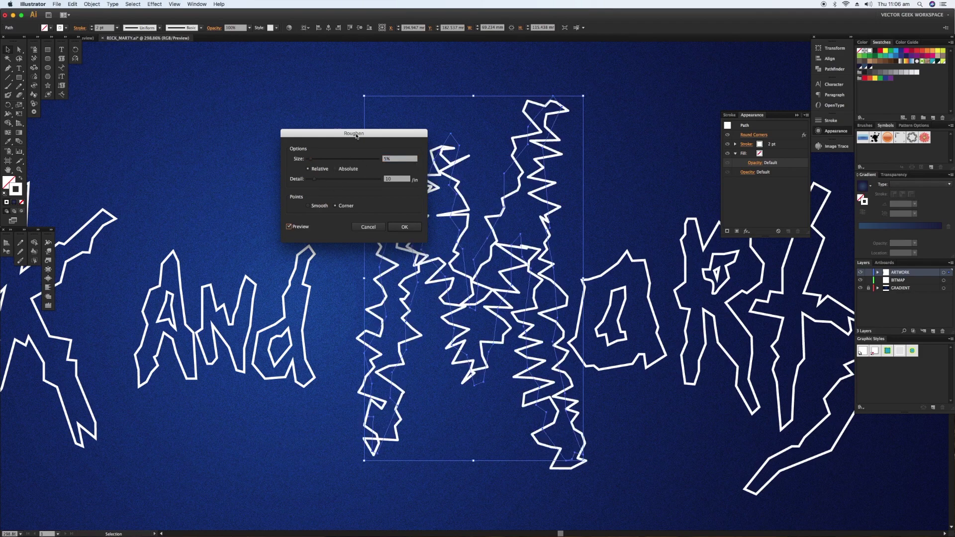
{"action": "left_click_drag", "start_coordinate": [357, 135], "coordinate": [295, 128]}
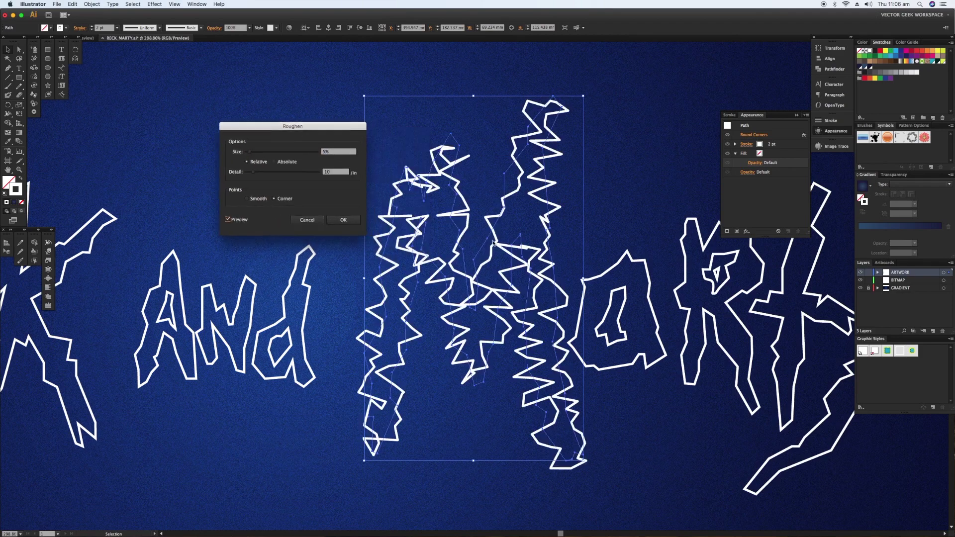
{"action": "left_click", "coordinate": [336, 152]}
{"action": "key", "text": "BackSpace"}
{"action": "type", "text": ".75"}
Set the Roughen detail to 6 per inch with smooth points and apply the effect to the M
{"action": "left_click", "coordinate": [335, 173]}
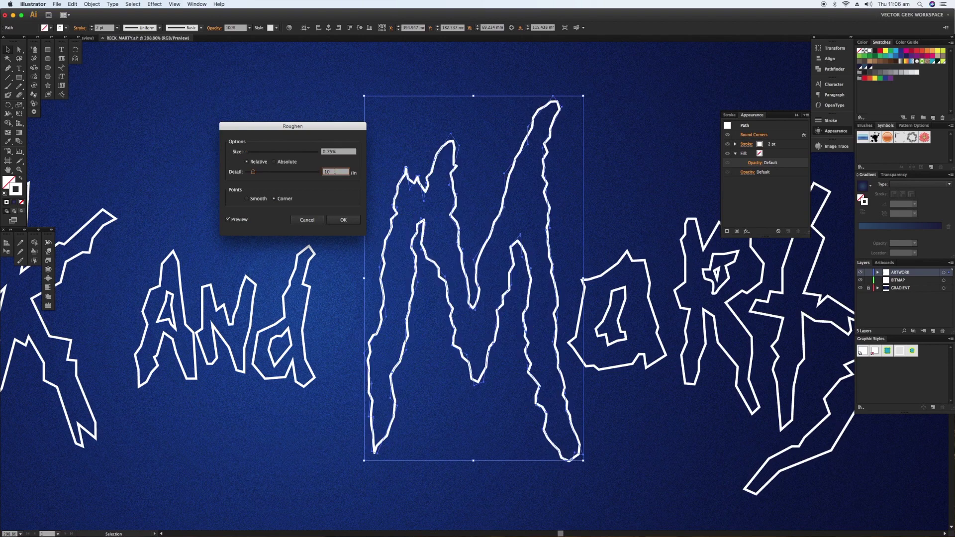
{"action": "double_click", "coordinate": [335, 171]}
{"action": "type", "text": "6"}
{"action": "left_click", "coordinate": [247, 199]}
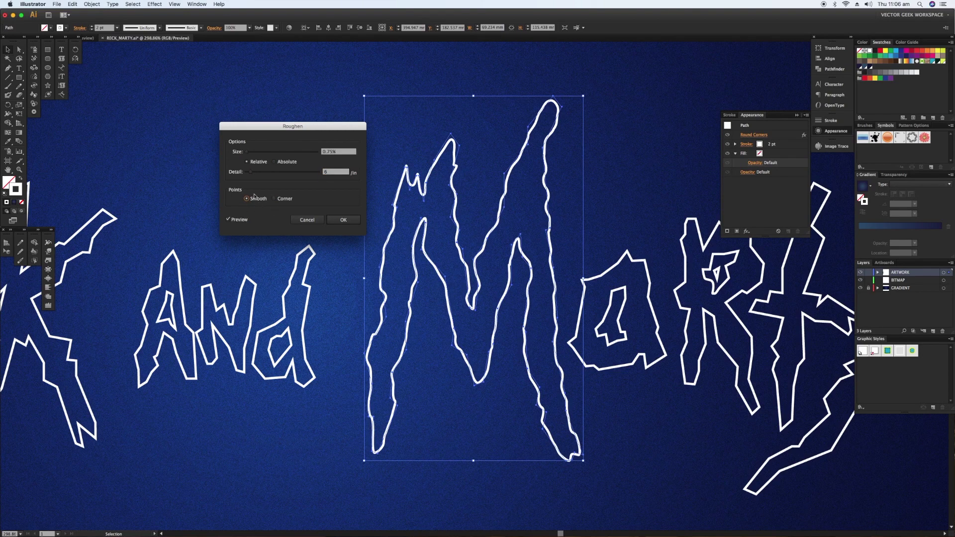
{"action": "left_click", "coordinate": [342, 219]}
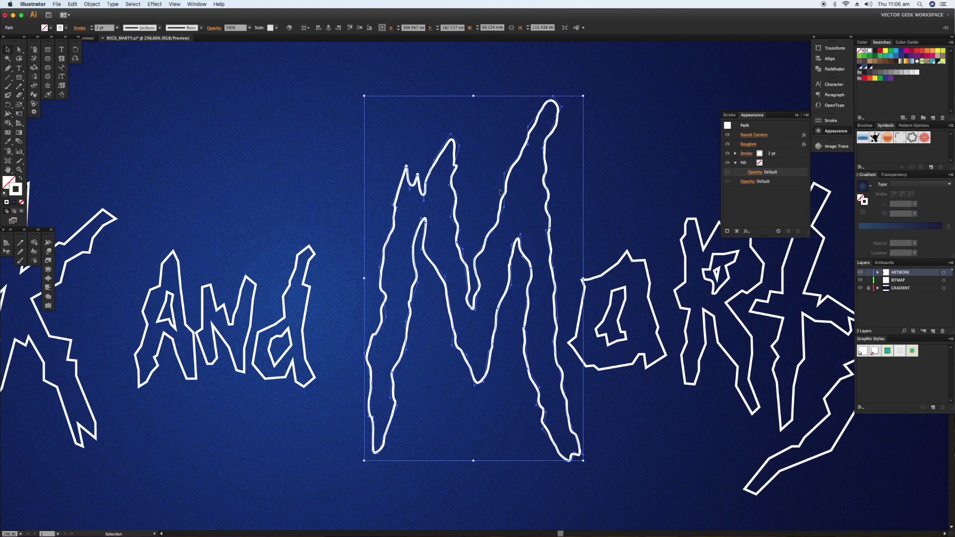
Color the M's 2 pt stroke with the dark green swatch and align it to the outside of the path
{"action": "left_click", "coordinate": [787, 159]}
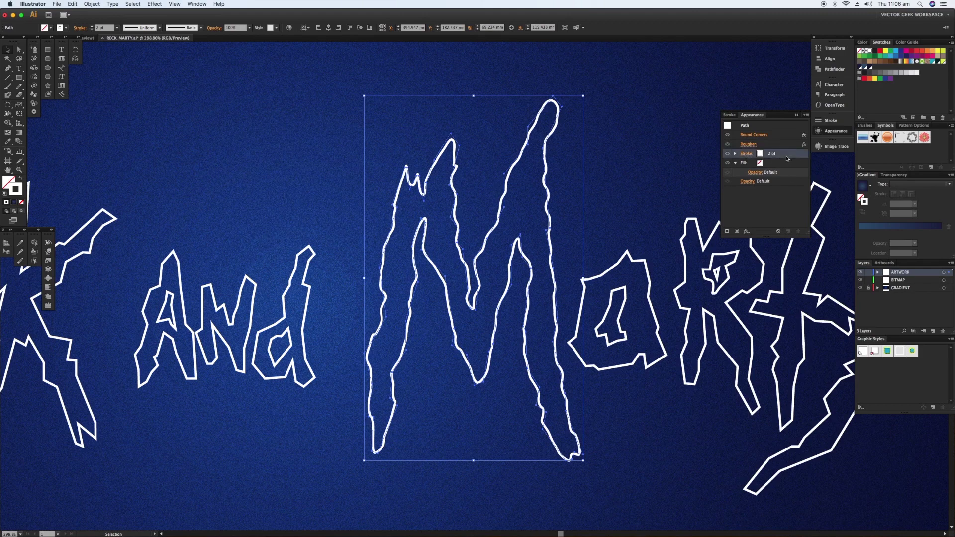
{"action": "left_click", "coordinate": [766, 154]}
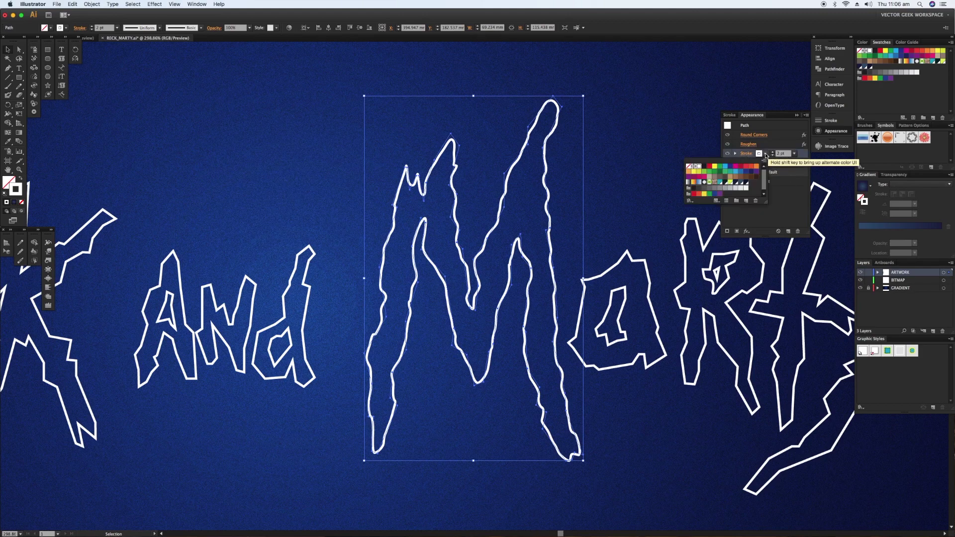
{"action": "left_click", "coordinate": [727, 184]}
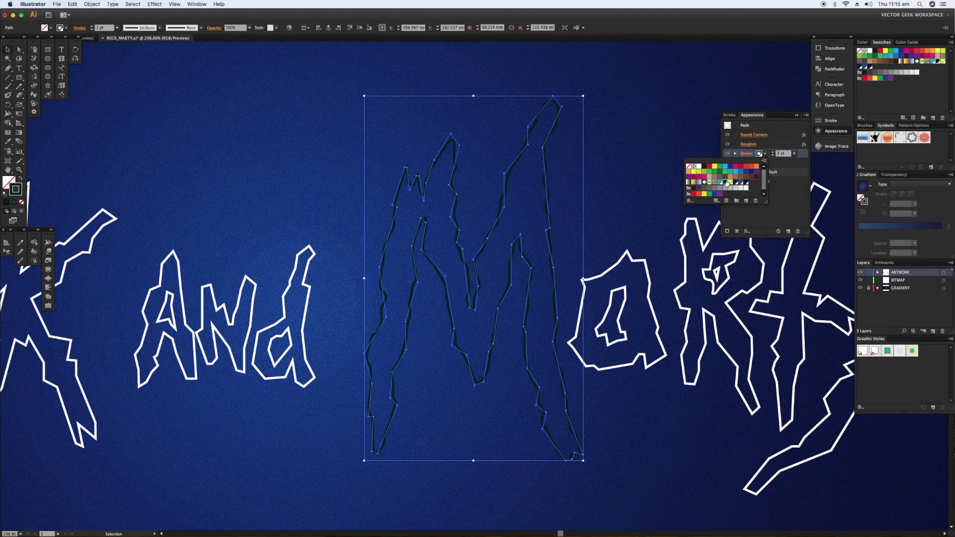
{"action": "left_click", "coordinate": [832, 123]}
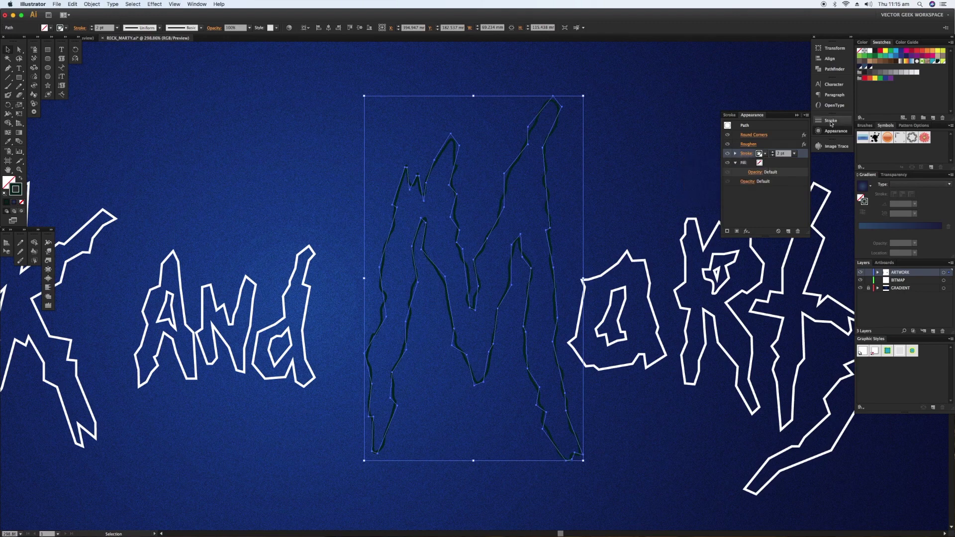
{"action": "left_click", "coordinate": [831, 122]}
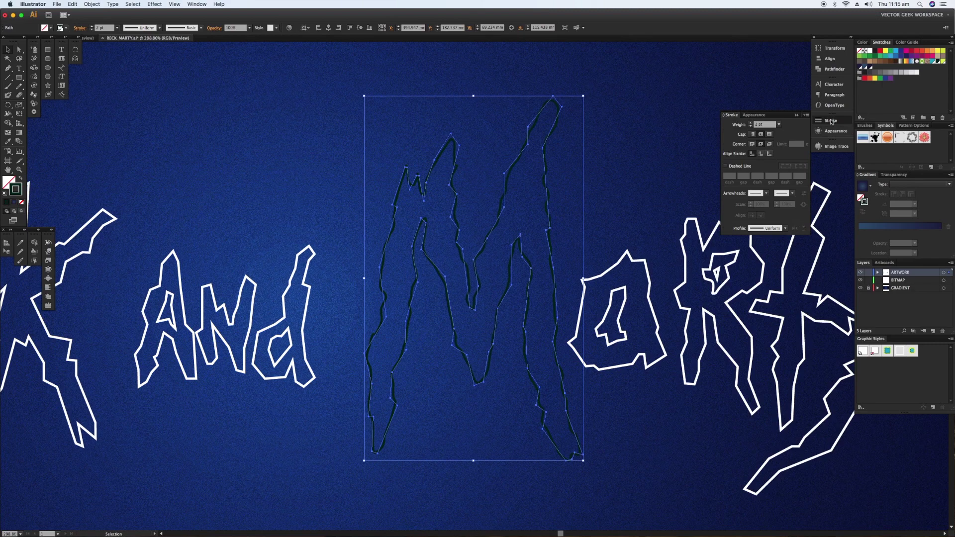
{"action": "left_click", "coordinate": [770, 154]}
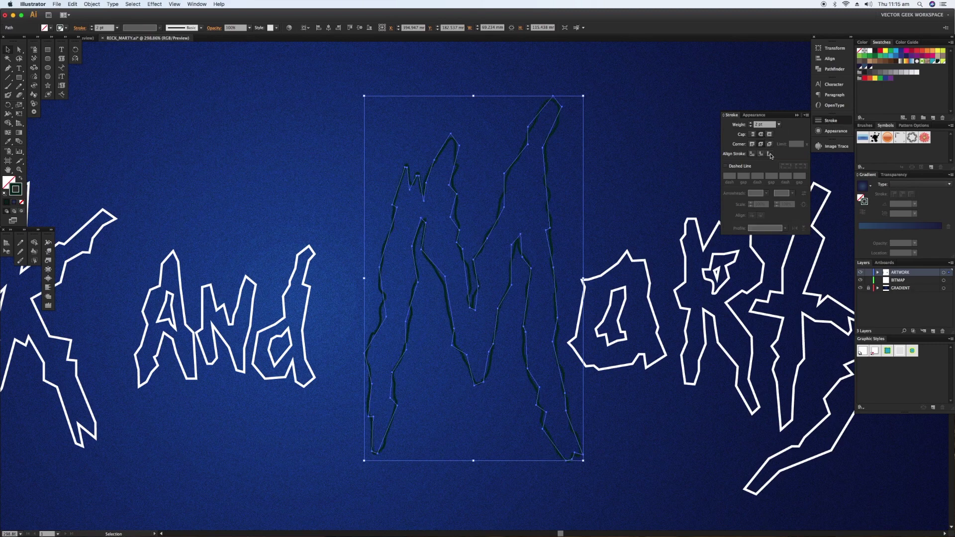
Duplicate the M's dark outside stroke and color the lower copy with the lime yellow swatch
{"action": "left_click", "coordinate": [829, 132]}
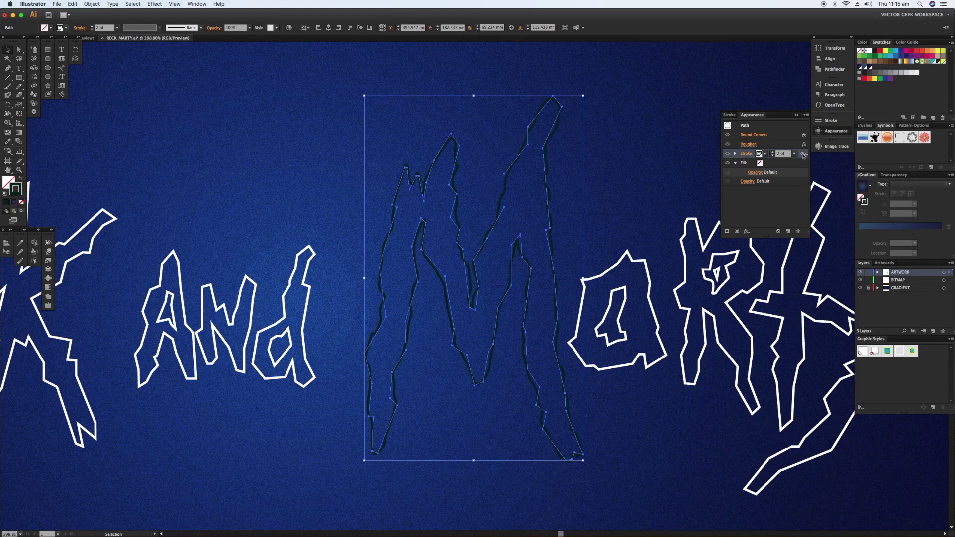
{"action": "left_click_drag", "start_coordinate": [803, 154], "coordinate": [802, 160]}
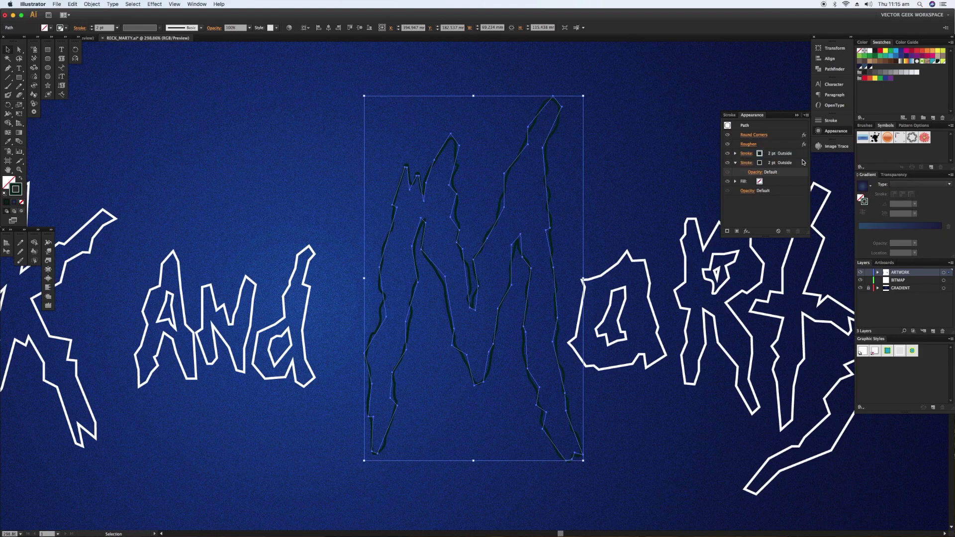
{"action": "left_click", "coordinate": [798, 163]}
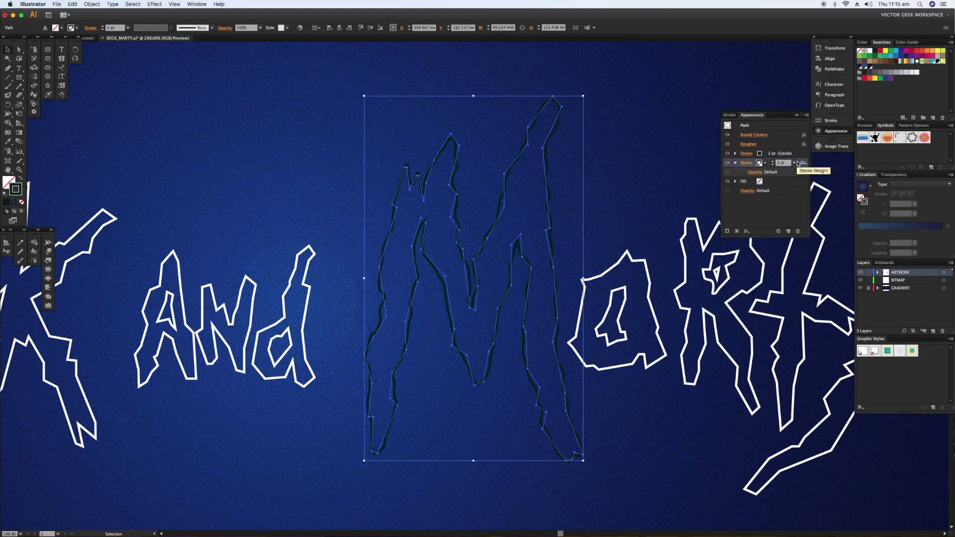
{"action": "left_click", "coordinate": [760, 165]}
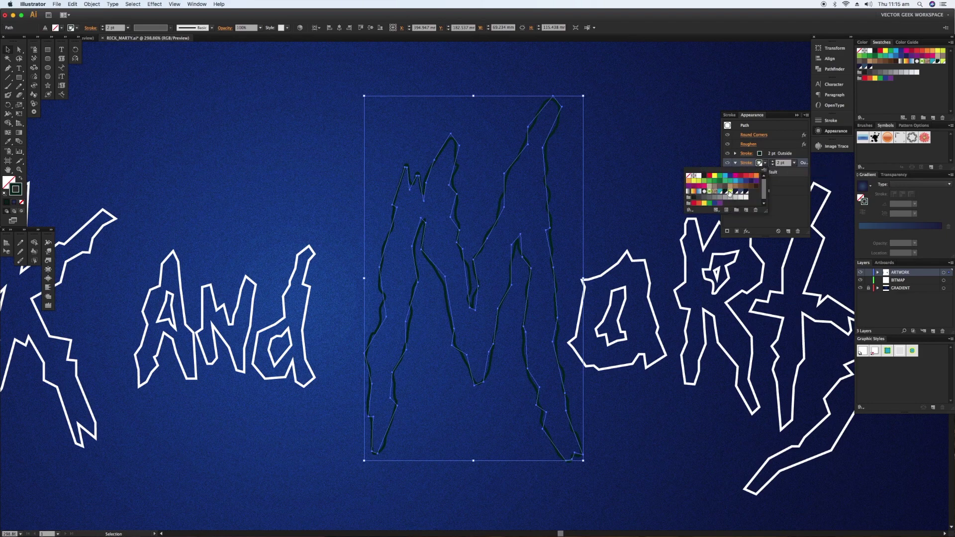
{"action": "left_click", "coordinate": [730, 192]}
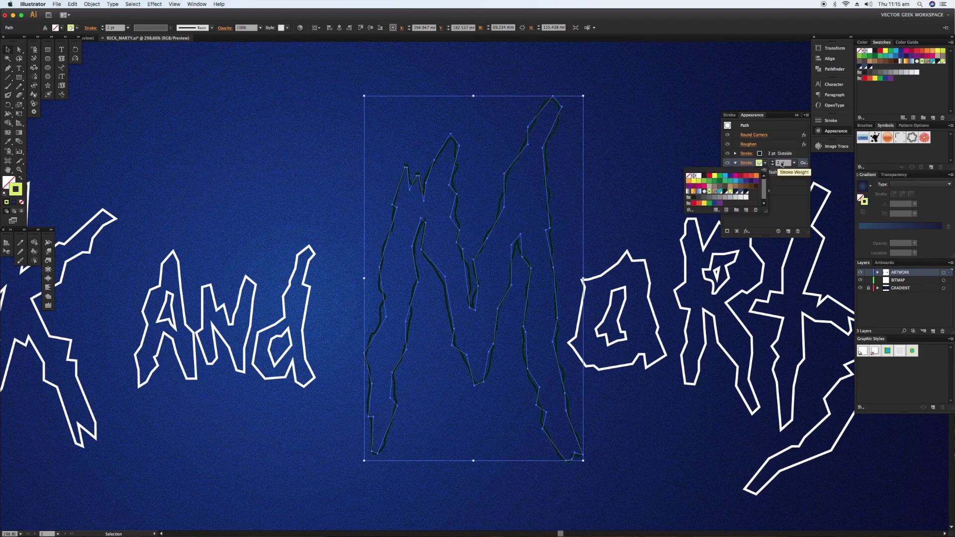
Increase the weight of the M's lime yellow stroke to 10 pt
{"action": "left_click", "coordinate": [785, 166]}
{"action": "type", "text": "5"}
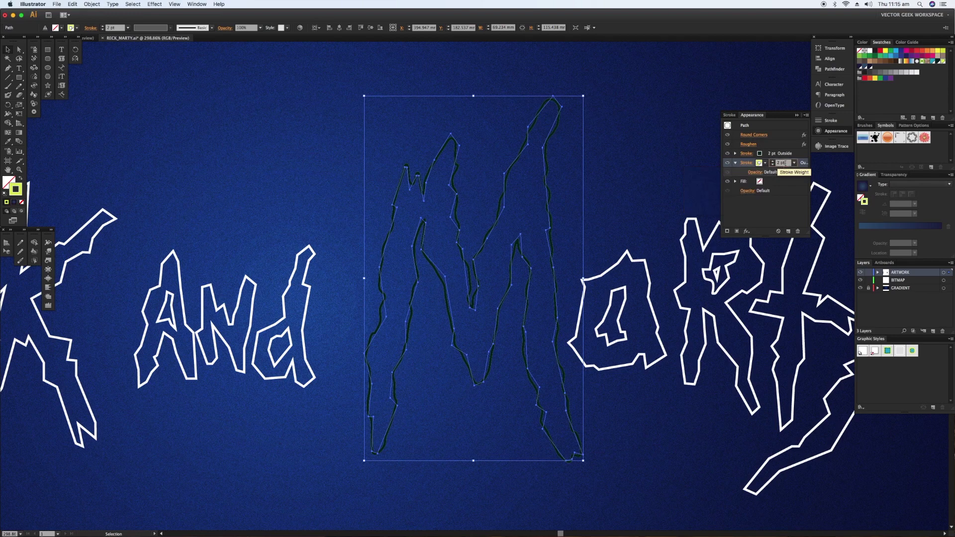
{"action": "key", "text": "Return"}
{"action": "key", "text": "Up"}
{"action": "key", "text": "Up"}
{"action": "key", "text": "Up"}
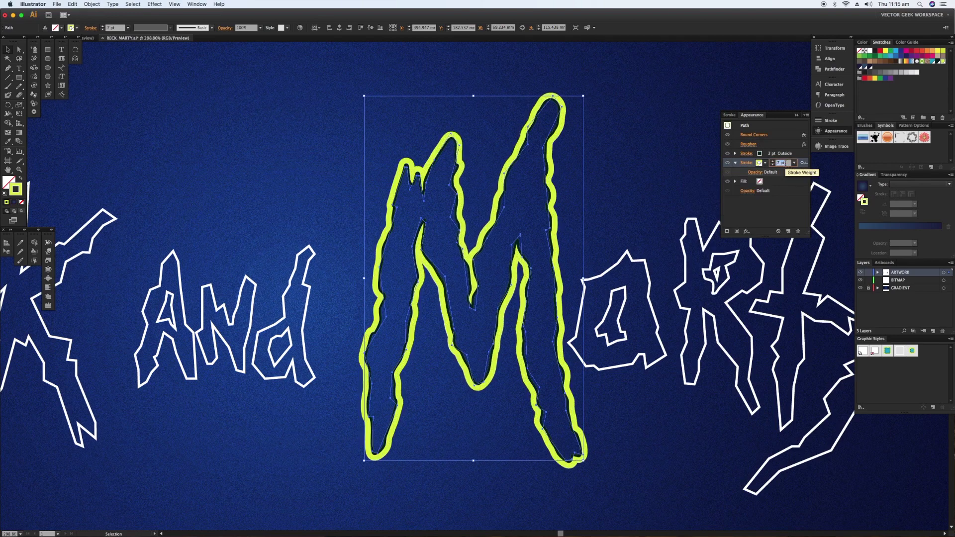
{"action": "key", "text": "Up"}
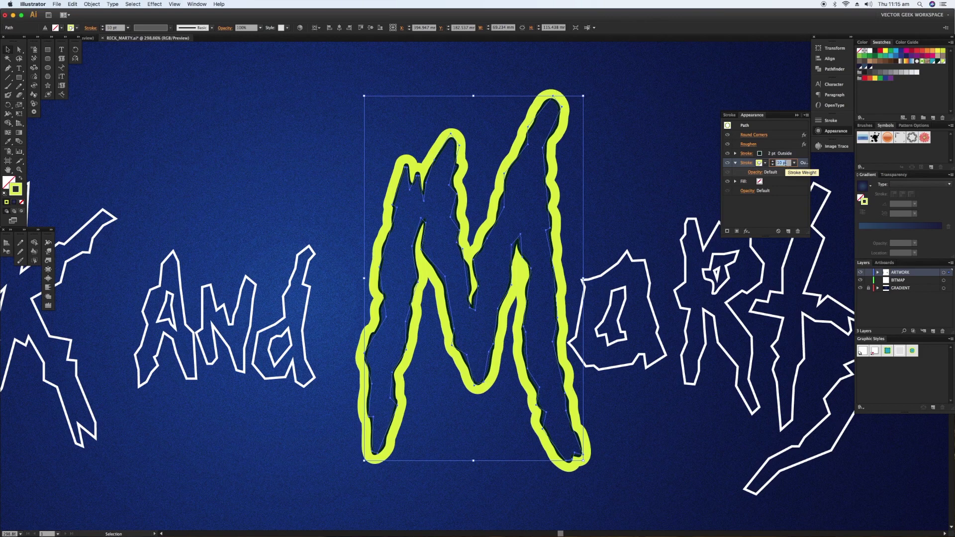
Add an Outer Glow to the M's lime yellow stroke with Screen mode, 100% opacity and 2.65 mm blur
{"action": "left_click", "coordinate": [748, 231]}
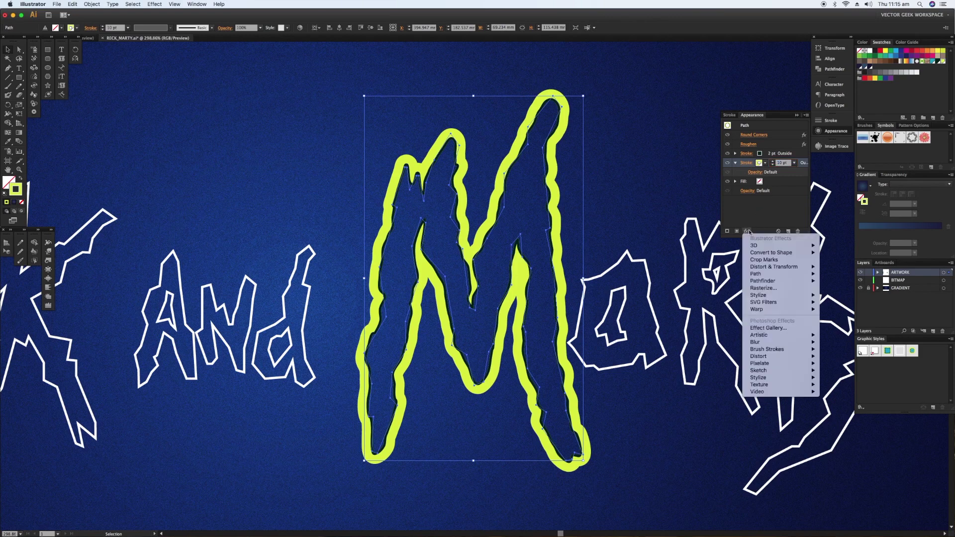
{"action": "mouse_move", "coordinate": [753, 298]}
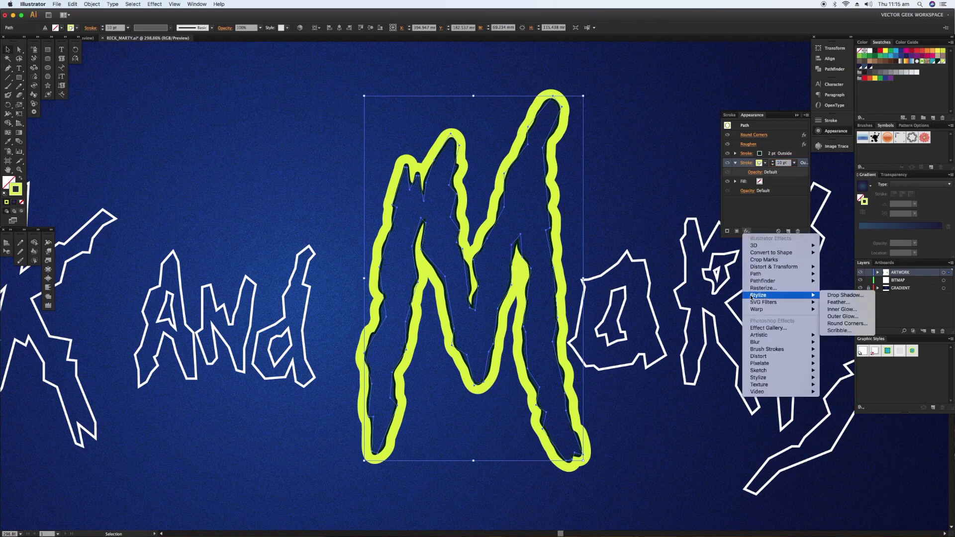
{"action": "left_click", "coordinate": [838, 319]}
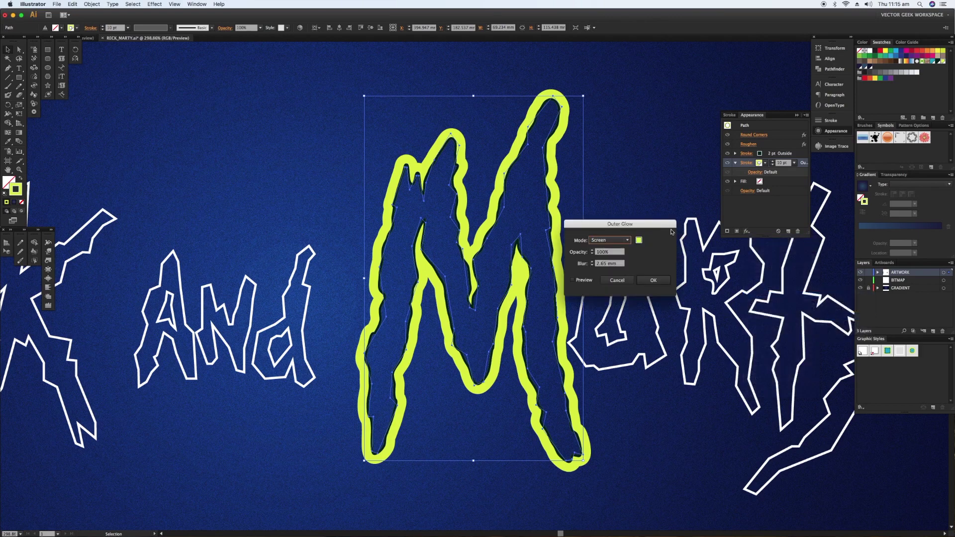
{"action": "left_click", "coordinate": [573, 280]}
{"action": "left_click_drag", "start_coordinate": [629, 224], "coordinate": [656, 228]}
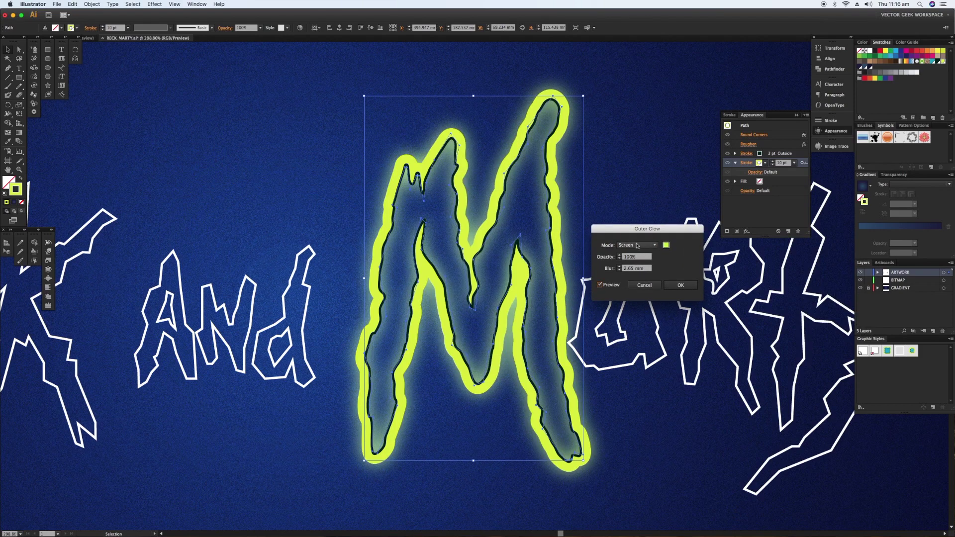
{"action": "left_click", "coordinate": [680, 287]}
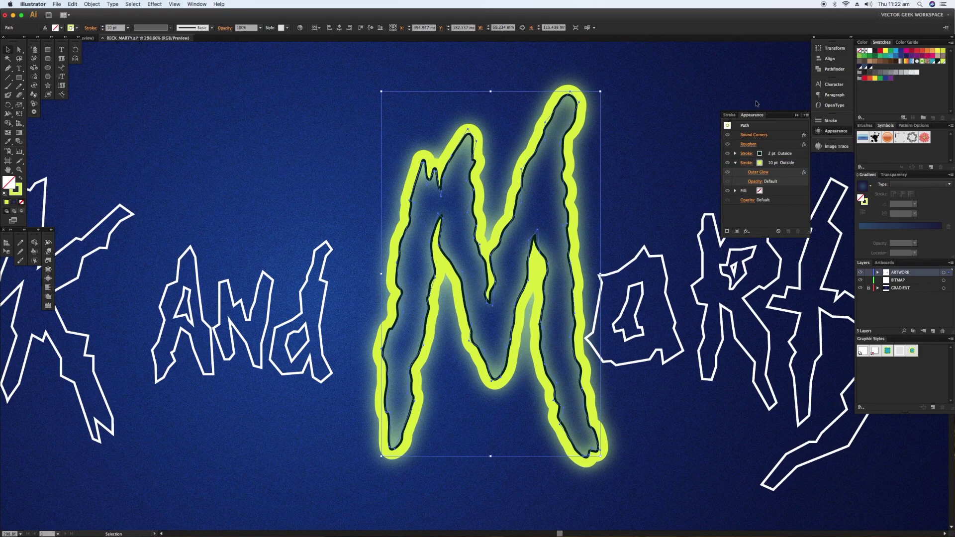
Fill the M with the teal radial gradient swatch
{"action": "left_click", "coordinate": [862, 43]}
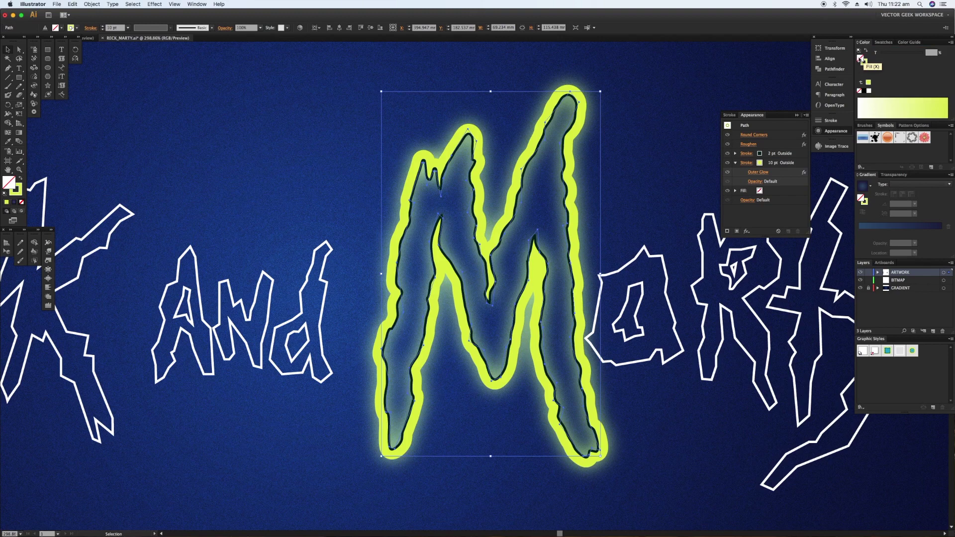
{"action": "left_click", "coordinate": [885, 44]}
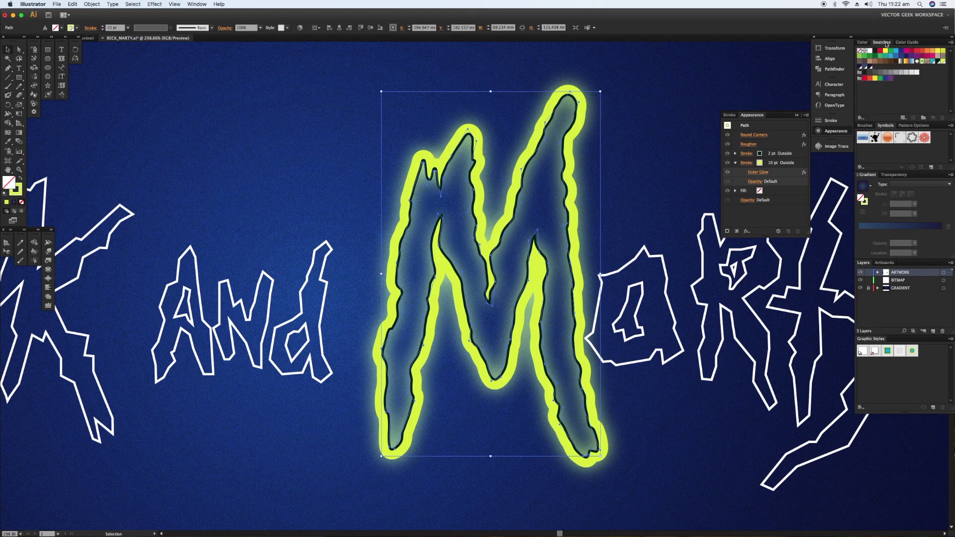
{"action": "left_click", "coordinate": [932, 62]}
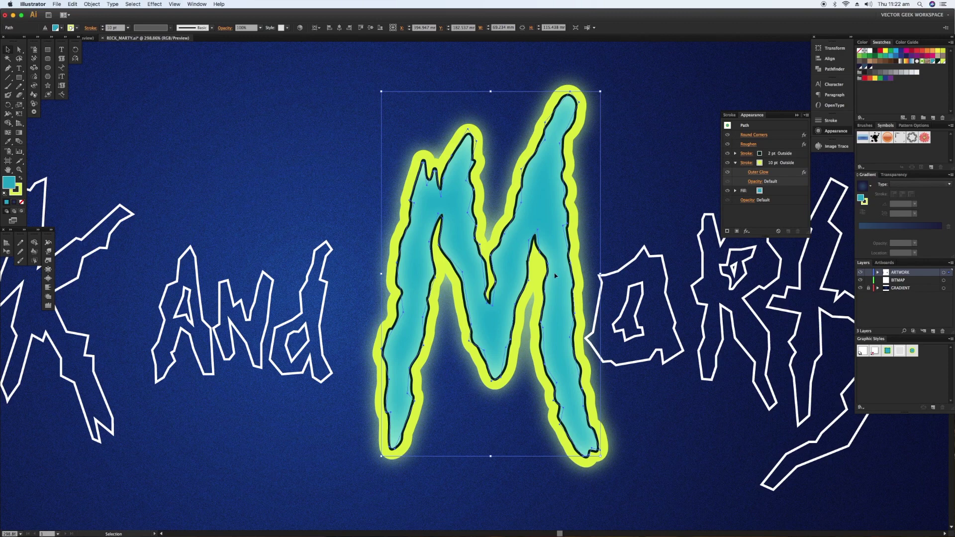
Save the M's appearance as a new graphic style and apply it to all the other letters
{"action": "left_click_drag", "start_coordinate": [555, 275], "coordinate": [928, 370]}
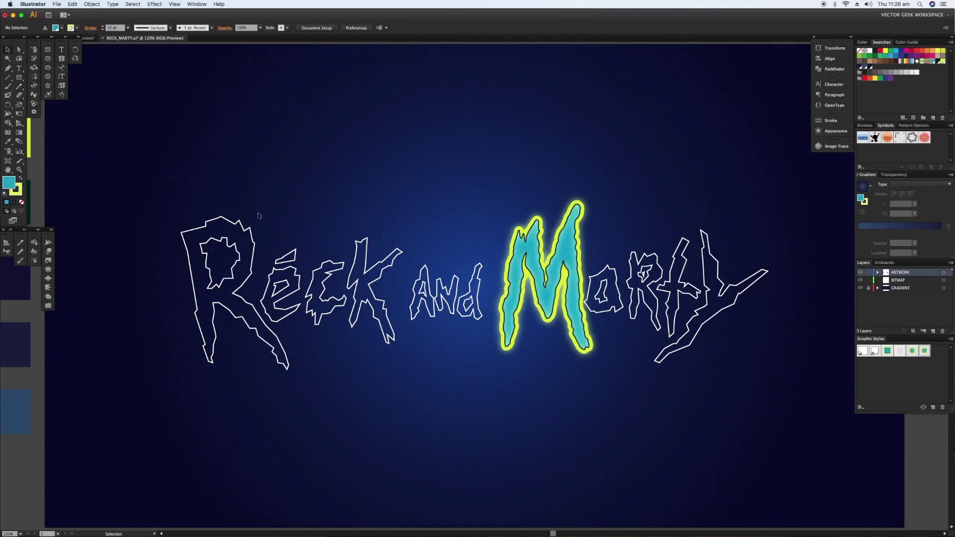
{"action": "left_click_drag", "start_coordinate": [161, 172], "coordinate": [485, 388]}
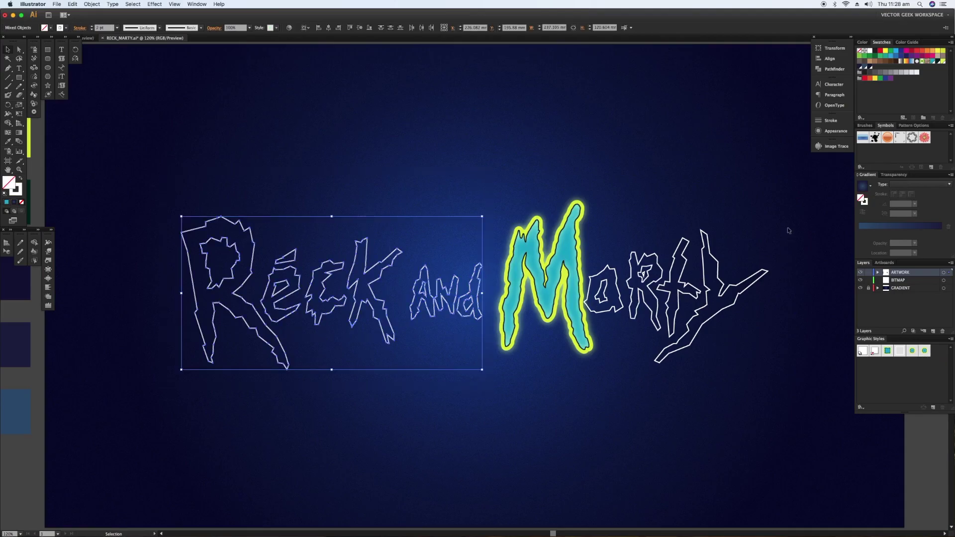
{"action": "left_click_drag", "start_coordinate": [805, 190], "coordinate": [605, 384]}
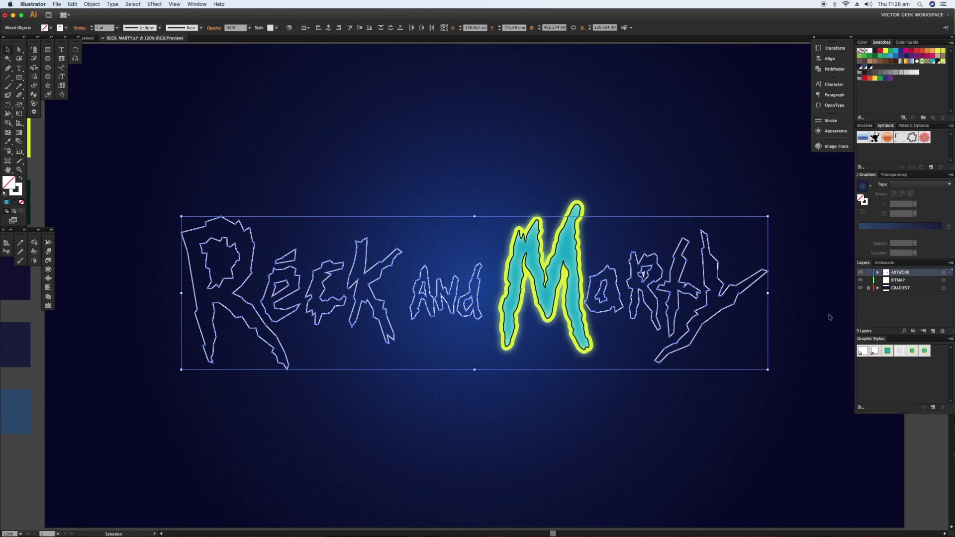
{"action": "left_click", "coordinate": [926, 352]}
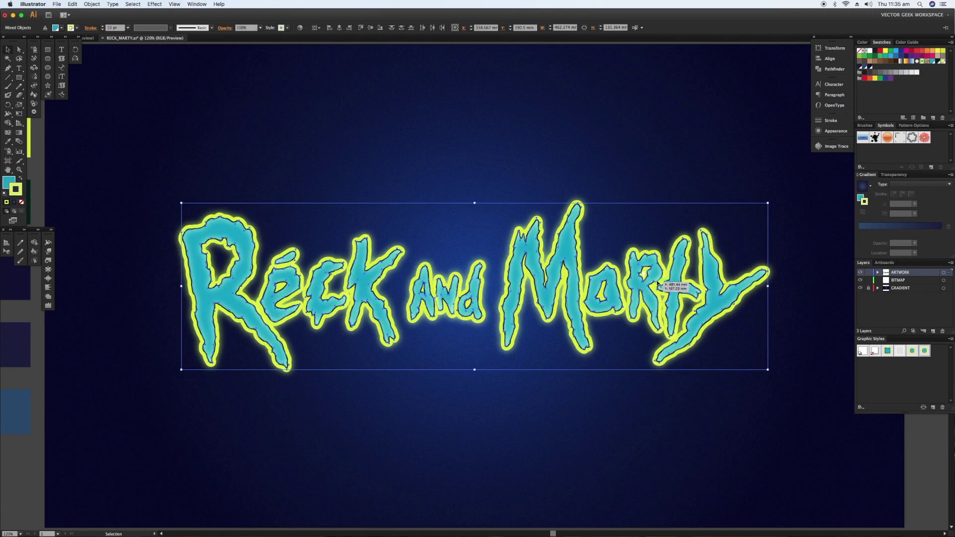
{"action": "key", "text": "a"}
{"action": "key", "text": "v"}
{"action": "key", "text": "a"}
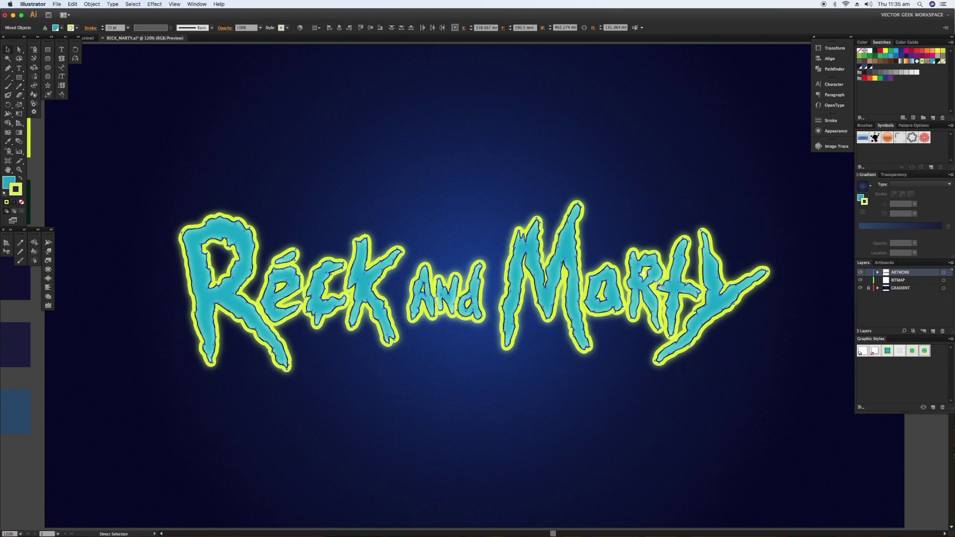
{"action": "key", "text": "v"}
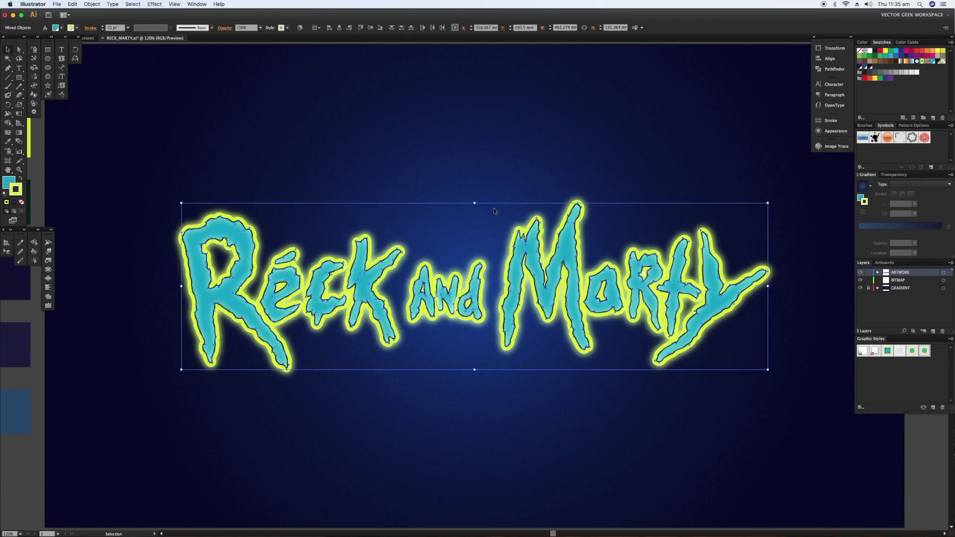
{"action": "key", "text": "a"}
Confirm a keyboard increment of 200 px in the preferences and place a copy of the lettering 400 px below the original
{"action": "key", "text": "super+k"}
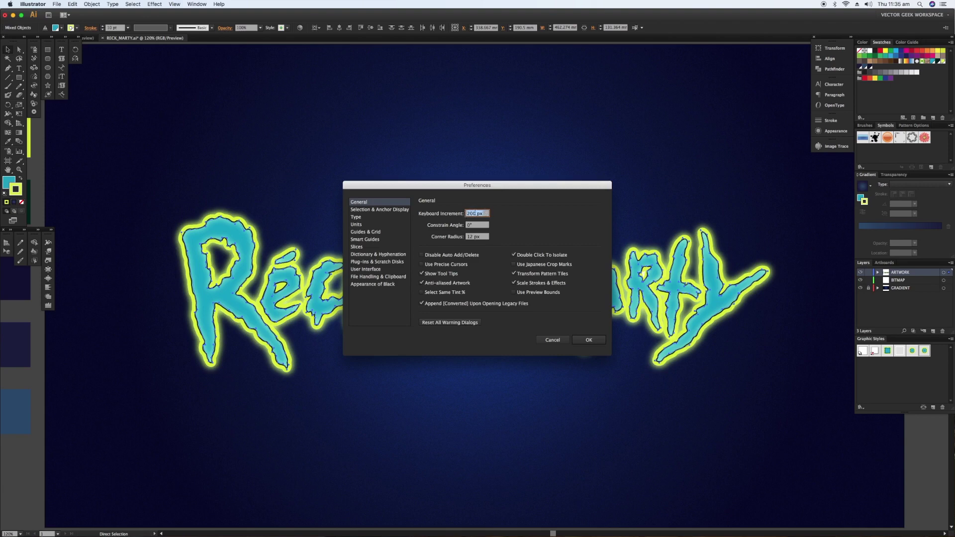
{"action": "left_click", "coordinate": [589, 340]}
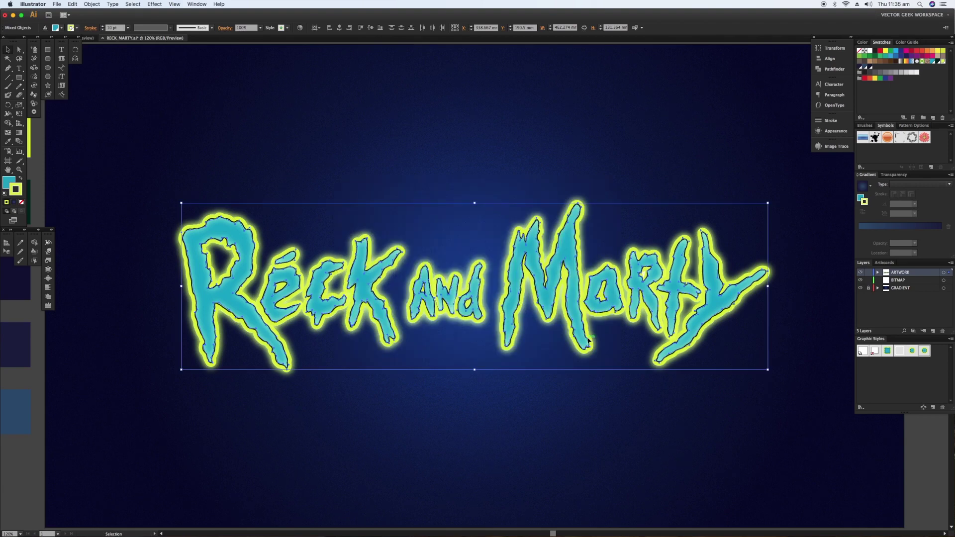
{"action": "key", "text": "alt+Down"}
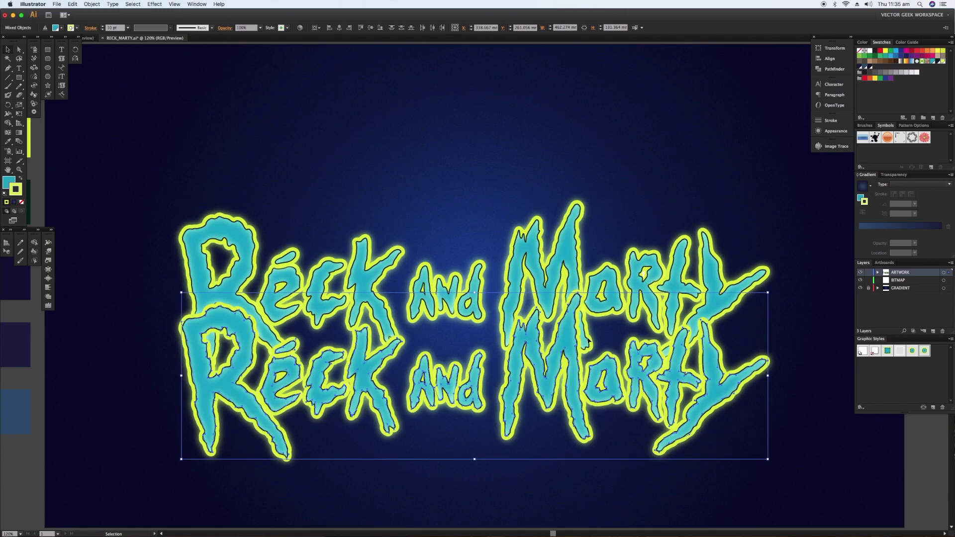
{"action": "key", "text": "Down"}
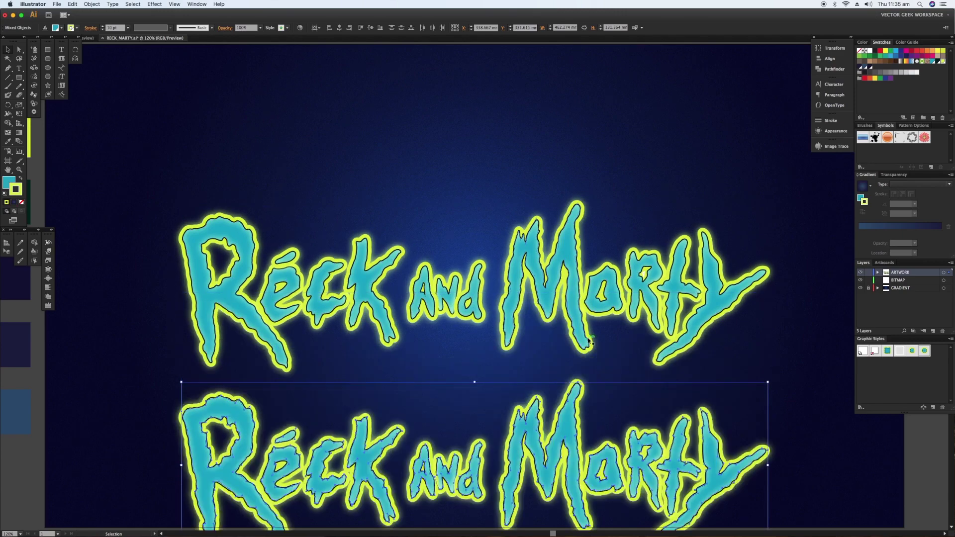
{"action": "key", "text": "space"}
{"action": "left_click_drag", "start_coordinate": [589, 342], "coordinate": [582, 195]}
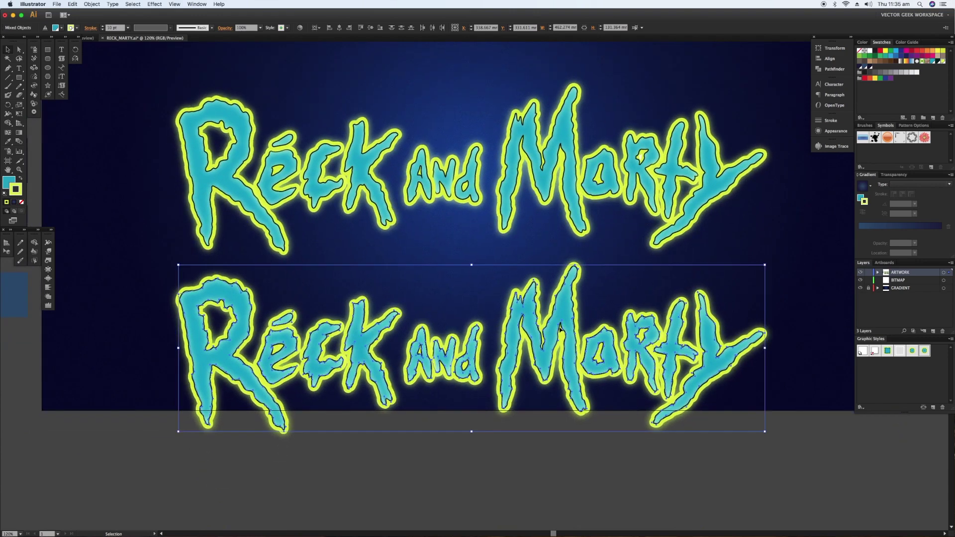
Hide the 10 pt lime yellow stroke on the lower copy of the lettering and expand the copy's appearance
{"action": "left_click", "coordinate": [835, 131]}
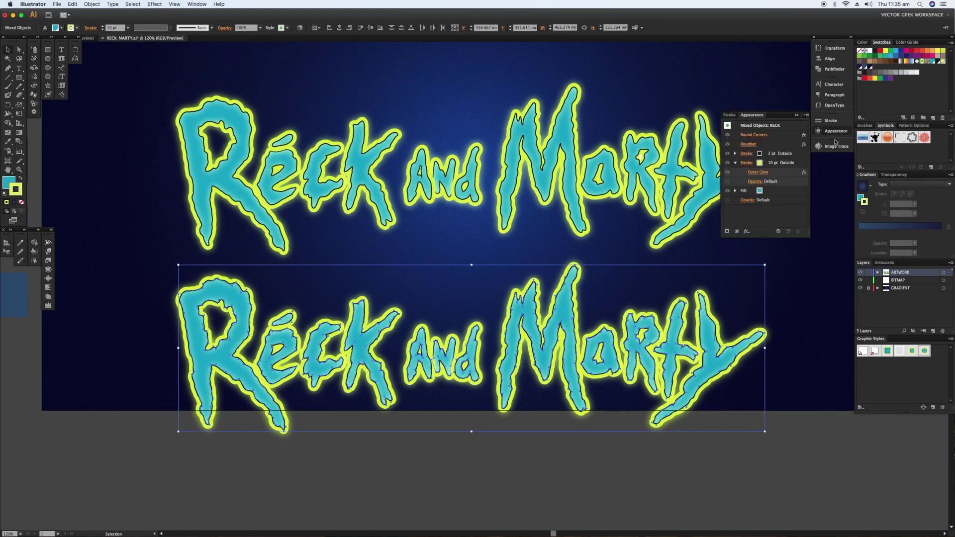
{"action": "left_click", "coordinate": [729, 164]}
{"action": "left_click", "coordinate": [728, 164]}
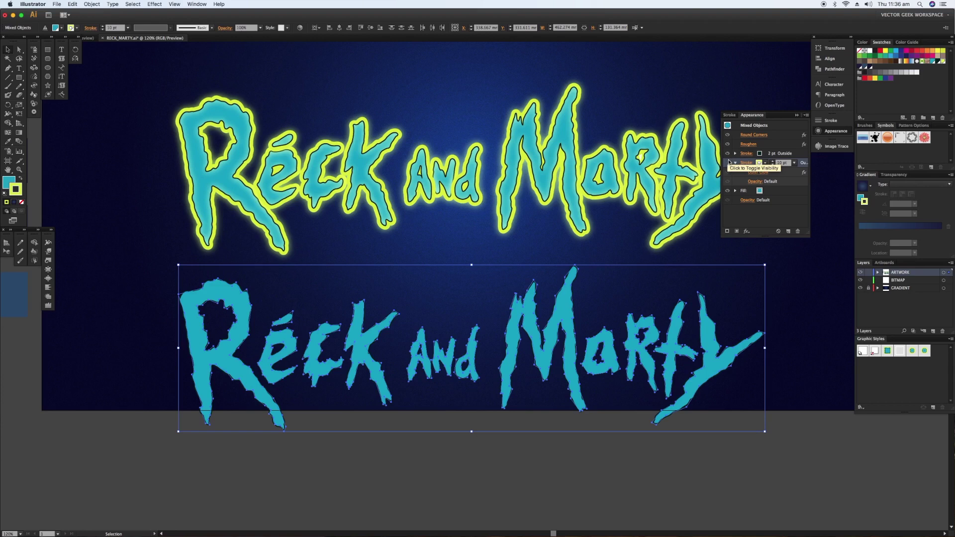
{"action": "left_click", "coordinate": [91, 4]}
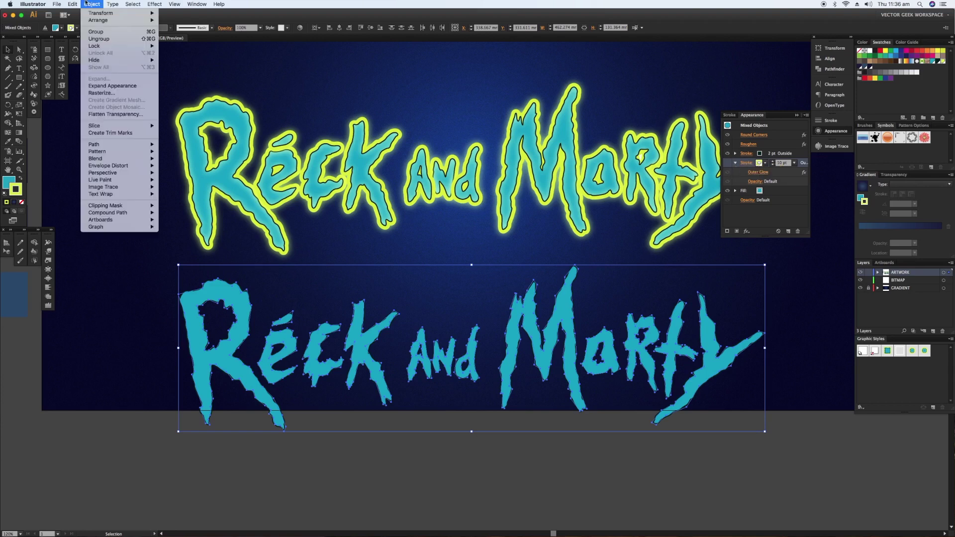
{"action": "left_click", "coordinate": [106, 86]}
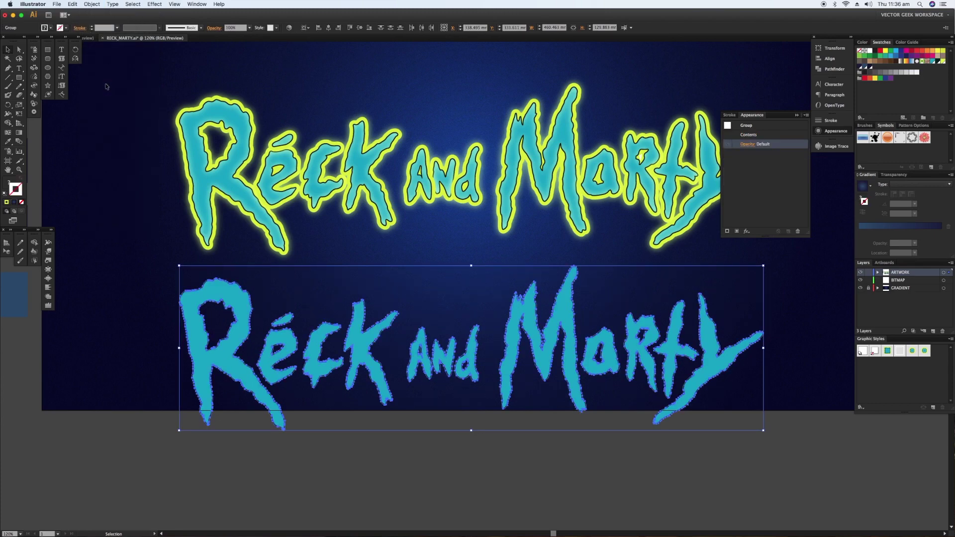
Move the expanded copy up 400 px so it sits exactly over the original lettering
{"action": "key", "text": "shift+Up"}
{"action": "key", "text": "shift+Up"}
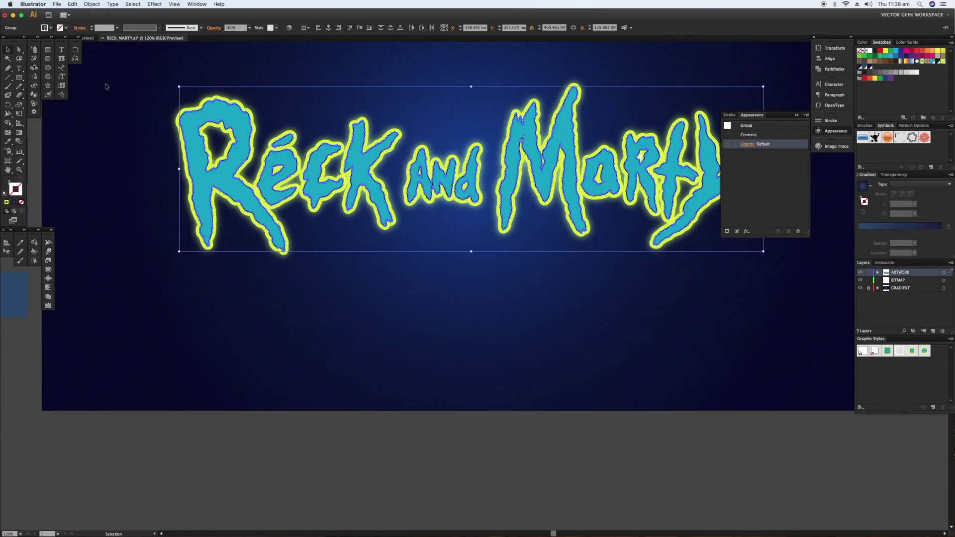
{"action": "key", "text": "super+shift+a"}
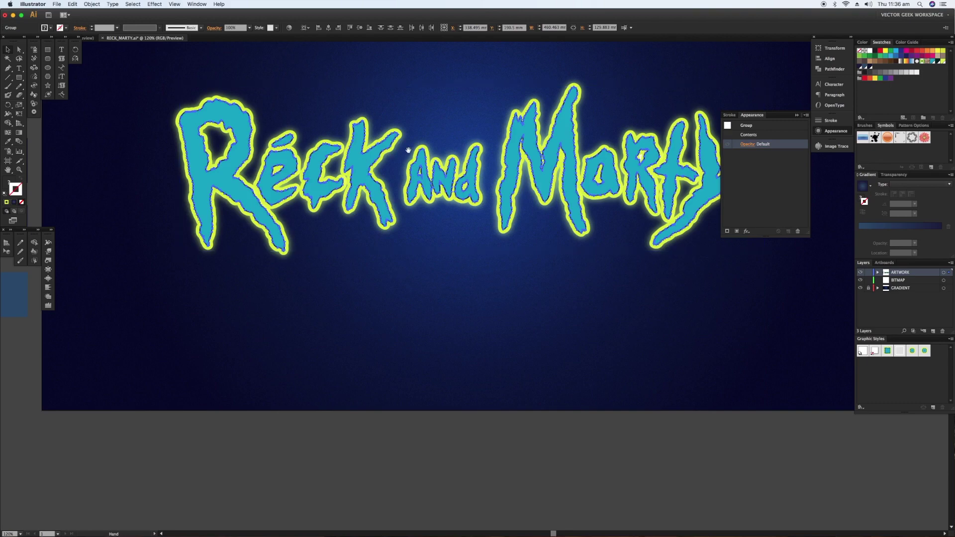
{"action": "left_click_drag", "start_coordinate": [406, 147], "coordinate": [399, 248]}
{"action": "key", "text": "super+z"}
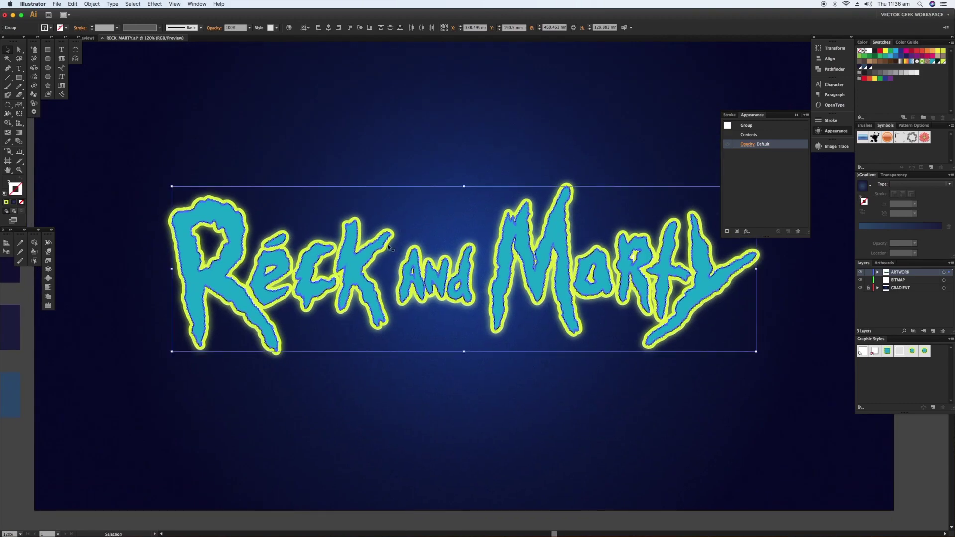